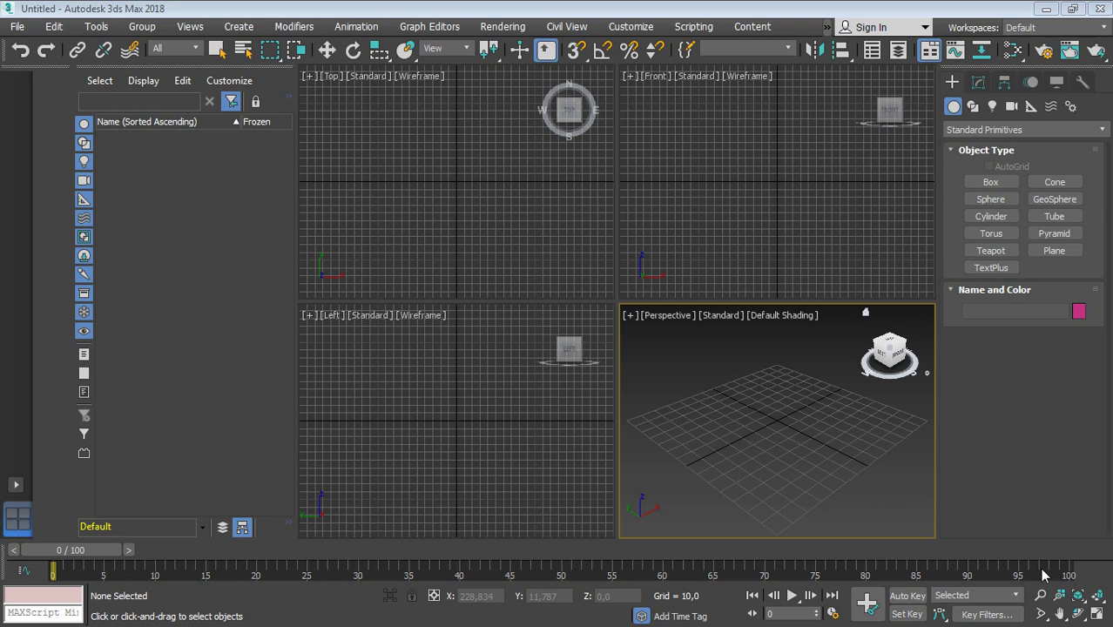
# Apply the ame-light UI scheme with the Max initial tool settings through the Custom UI and Defaults Switcher
pyautogui.click(631, 27)
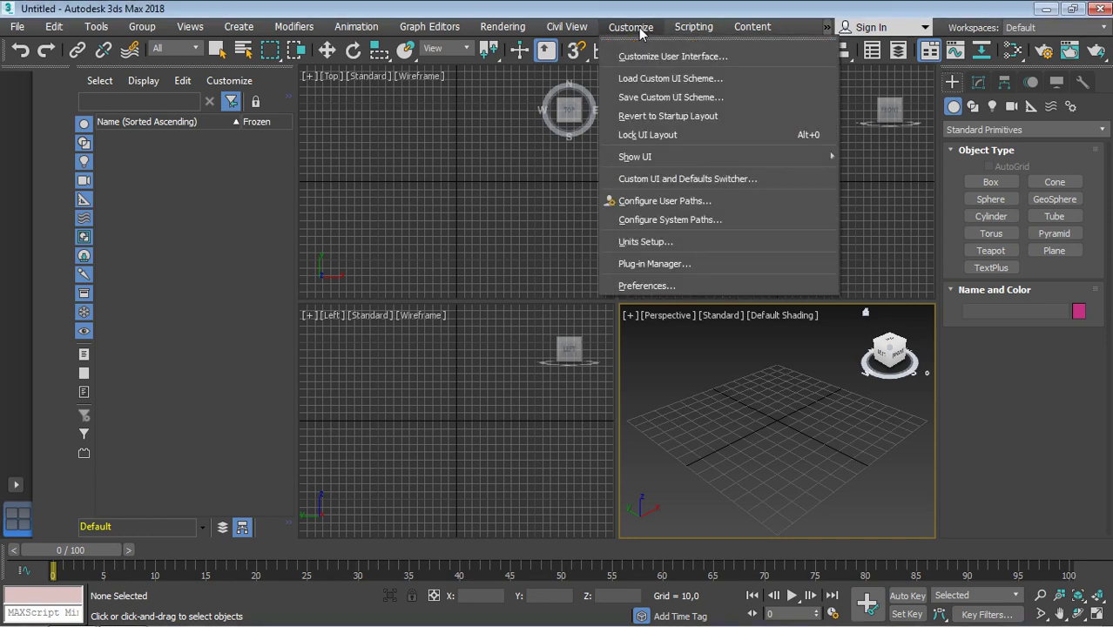
pyautogui.click(674, 182)
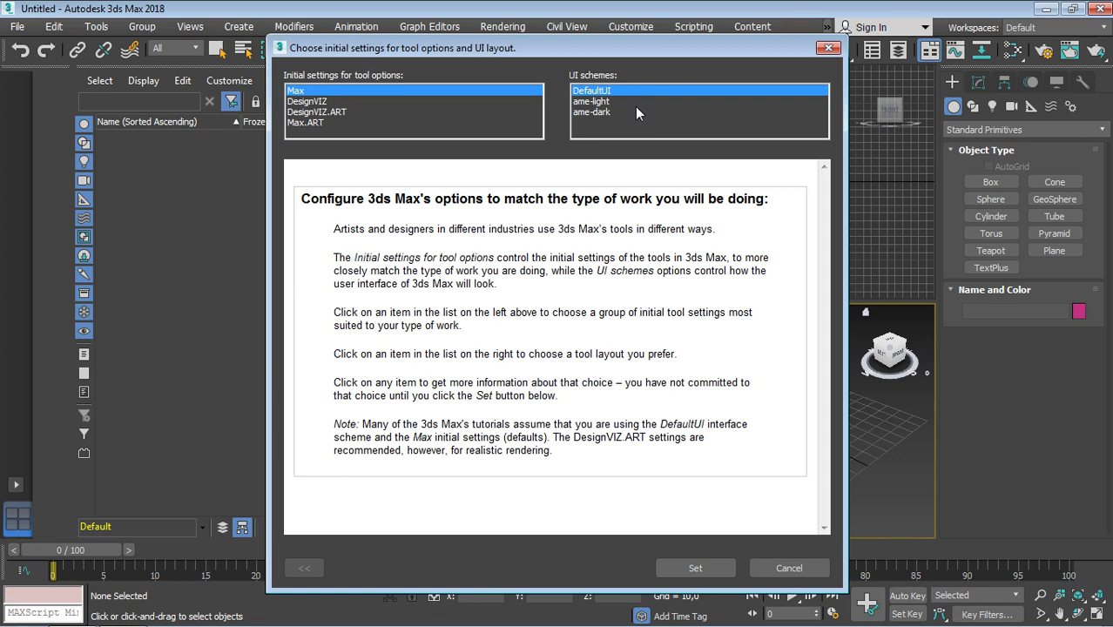
pyautogui.click(607, 102)
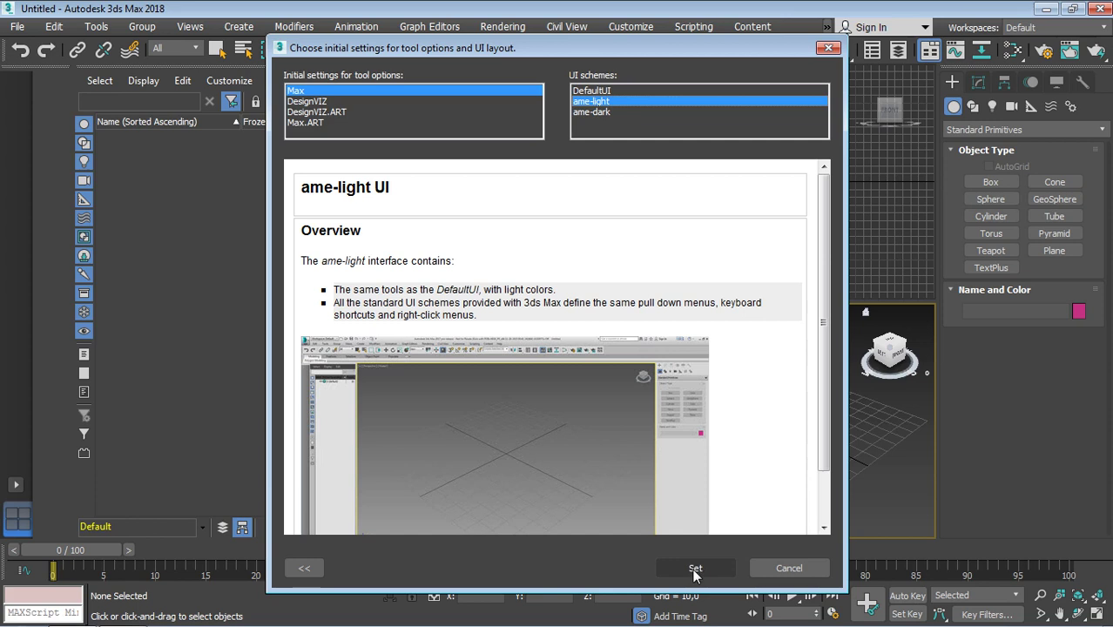
pyautogui.click(695, 570)
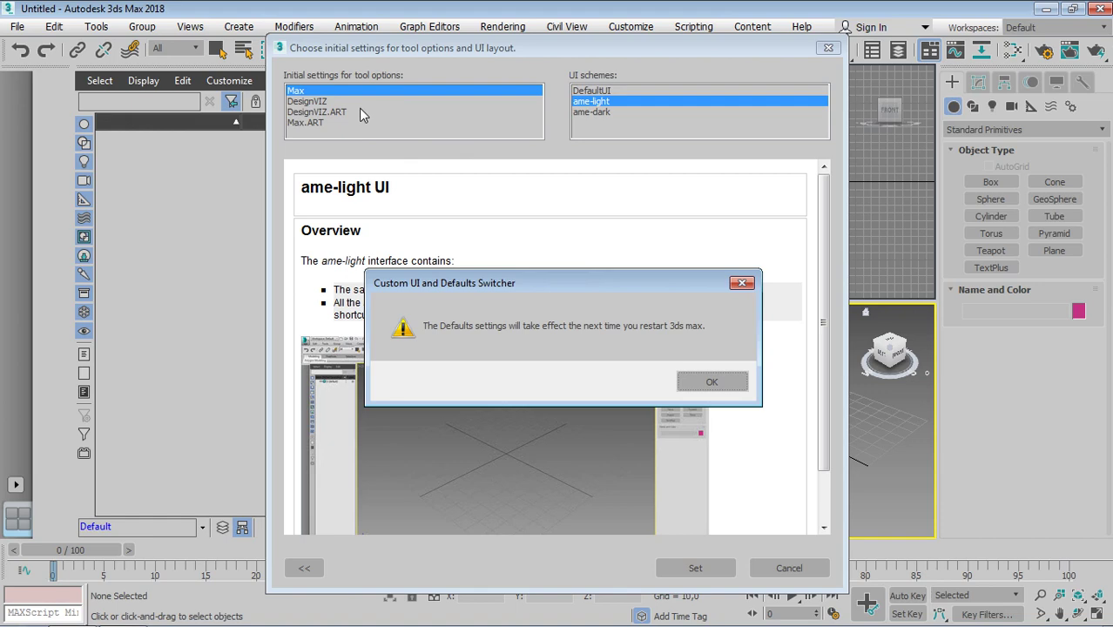
pyautogui.click(688, 381)
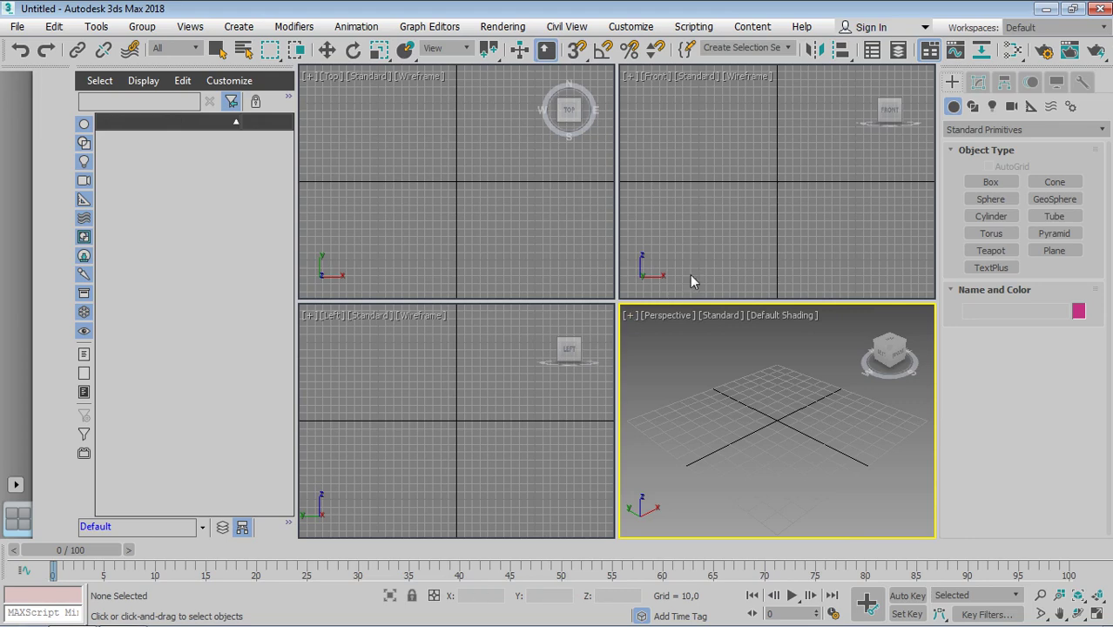
pyautogui.click(630, 26)
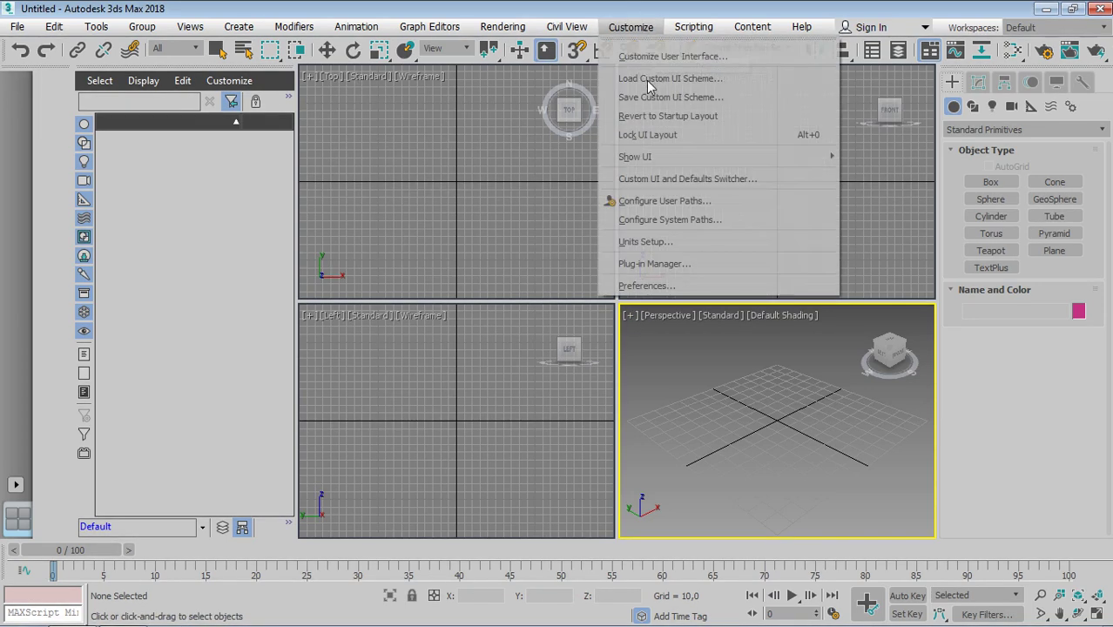
pyautogui.click(665, 178)
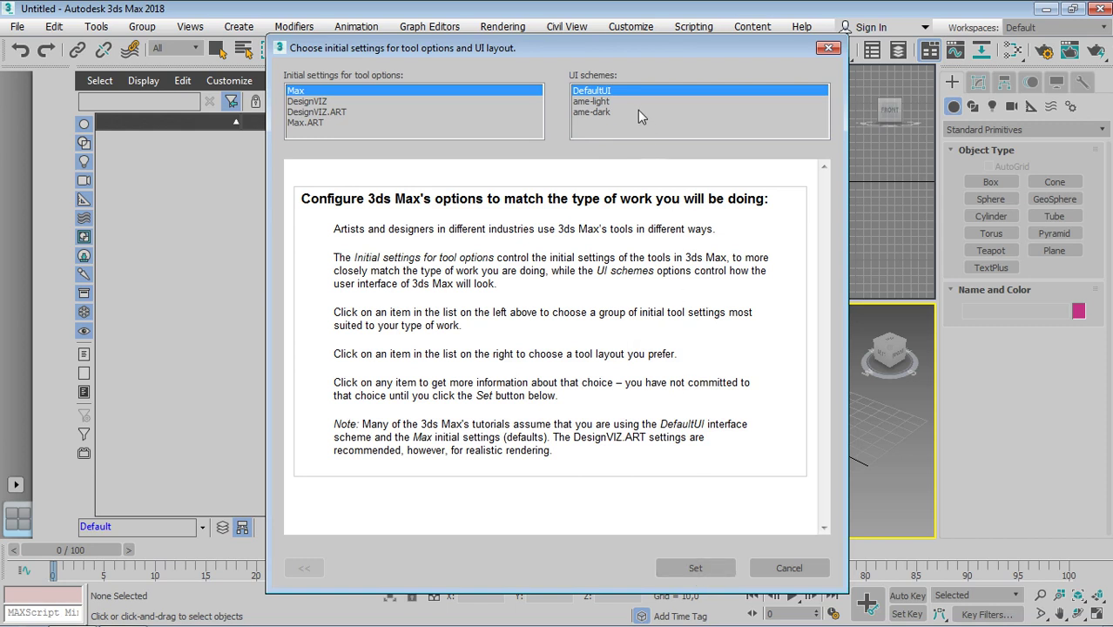
pyautogui.click(802, 568)
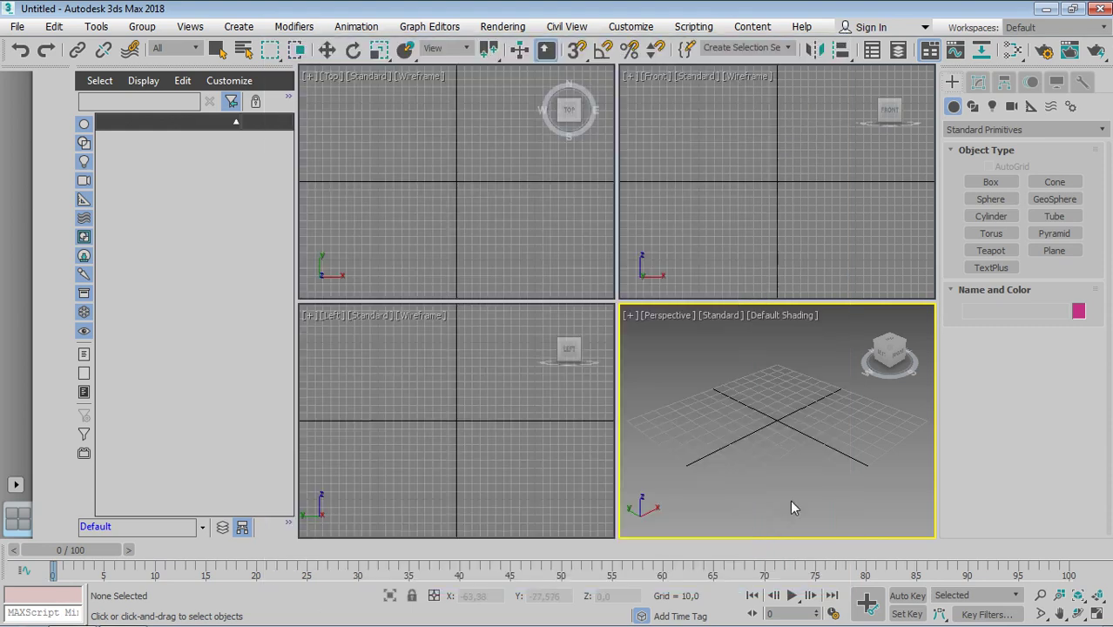
# Apply the DefaultUI scheme with the Max initial tool settings in the Custom UI and Defaults Switcher
pyautogui.click(648, 33)
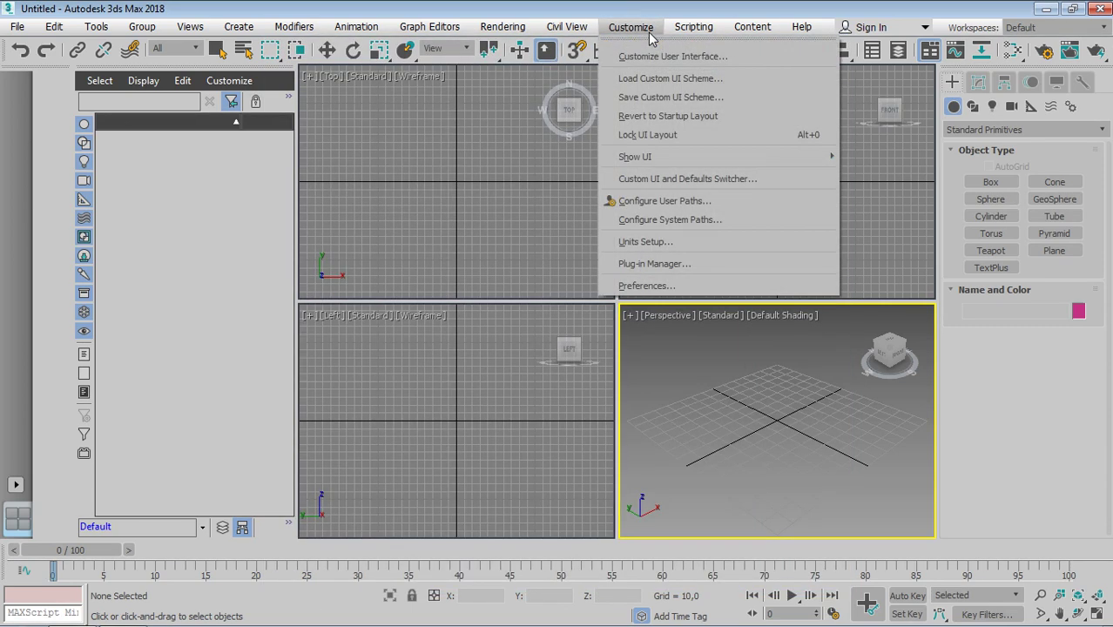
pyautogui.click(649, 178)
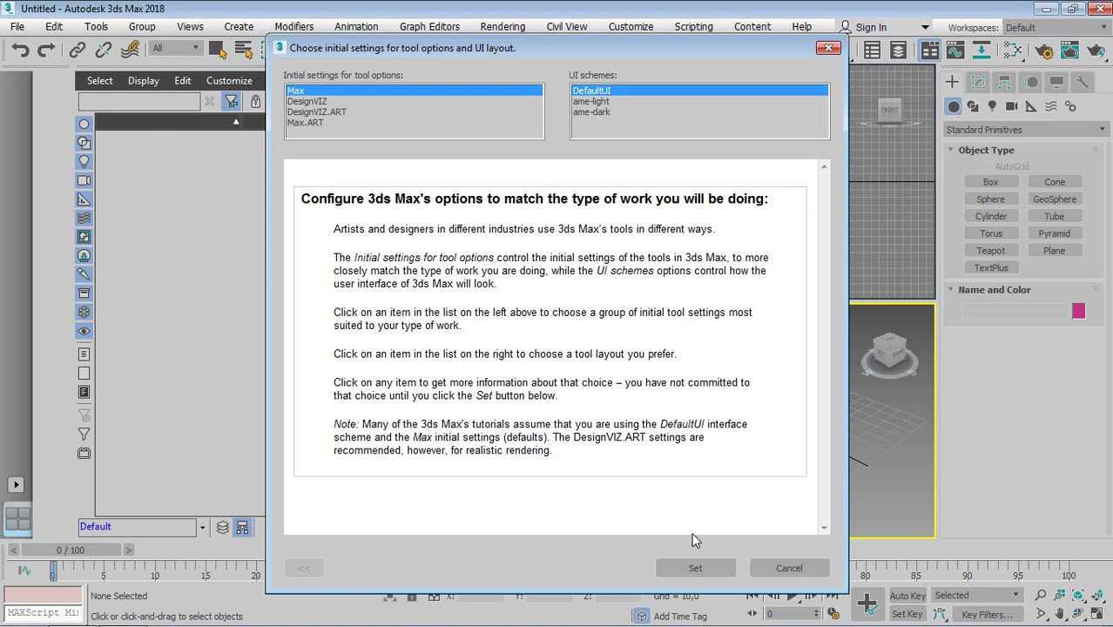
pyautogui.click(701, 568)
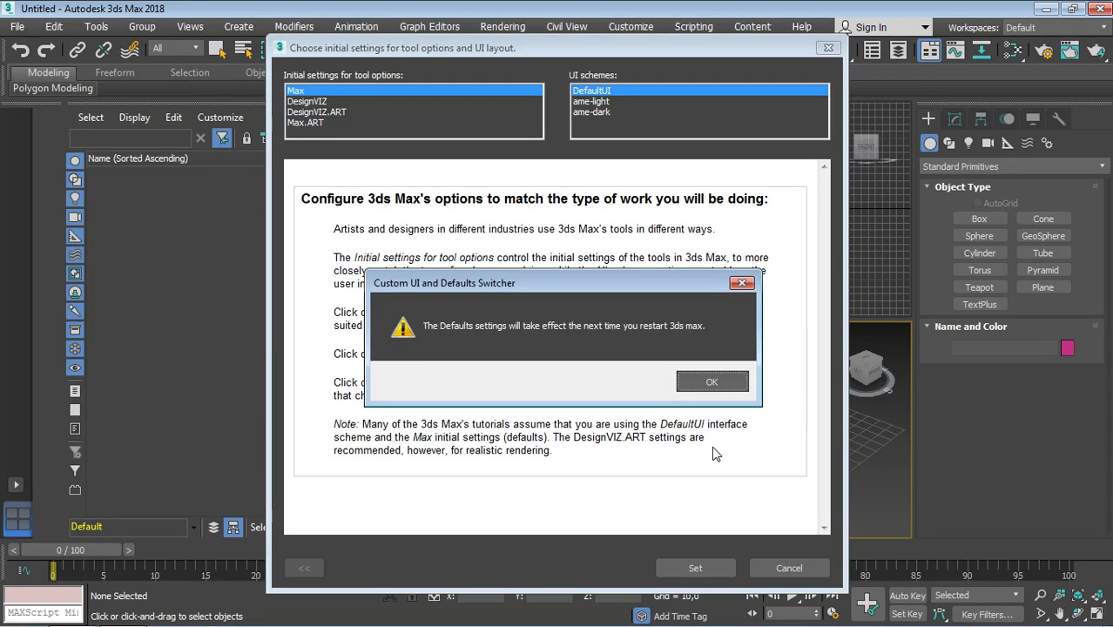
pyautogui.click(711, 385)
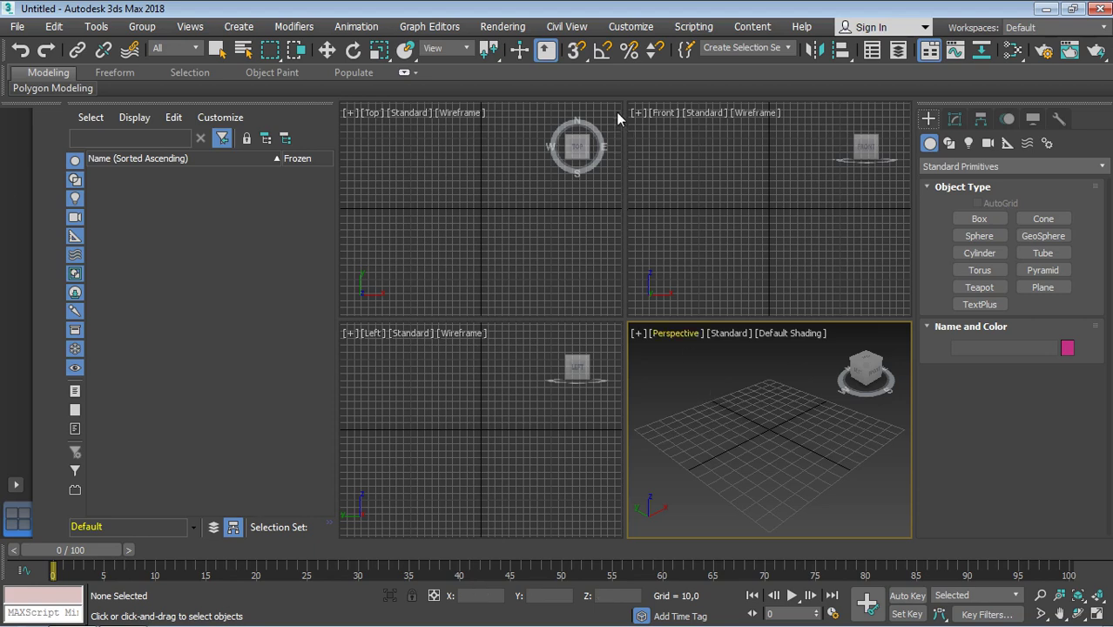
# Review the mouse, toolbar, quad and menu customization options in the Customize User Interface dialog
pyautogui.click(633, 27)
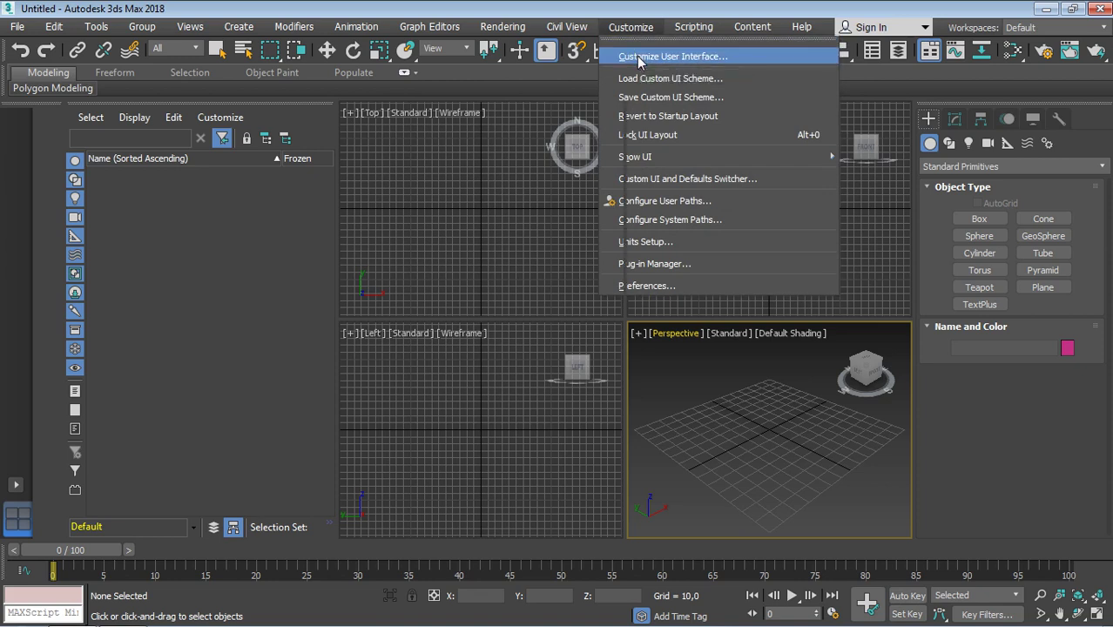
pyautogui.click(660, 58)
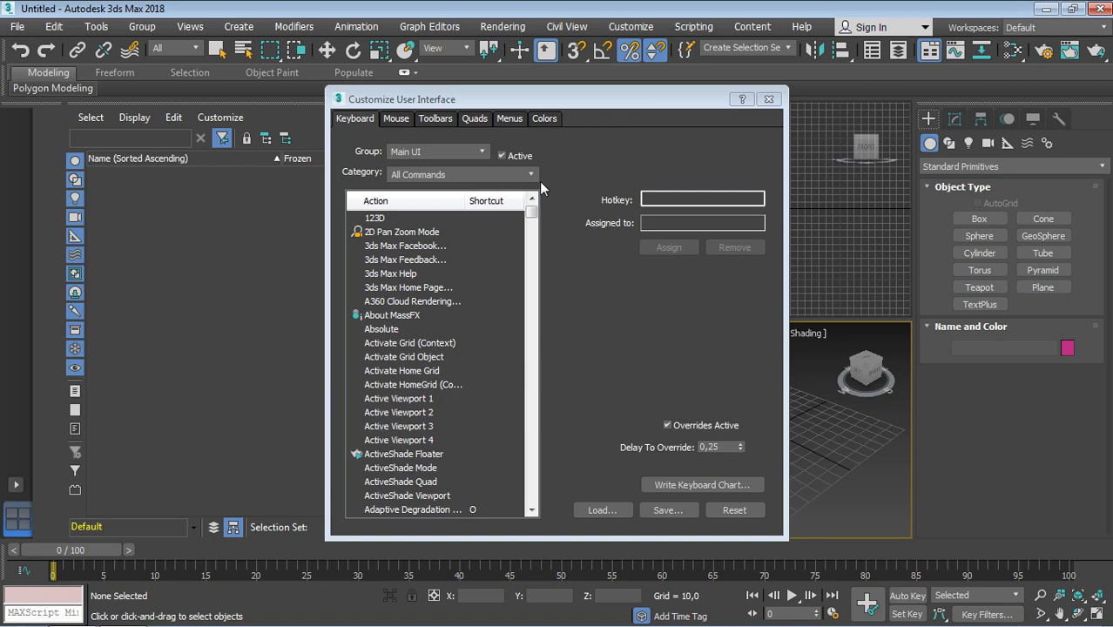
pyautogui.click(397, 120)
pyautogui.click(429, 120)
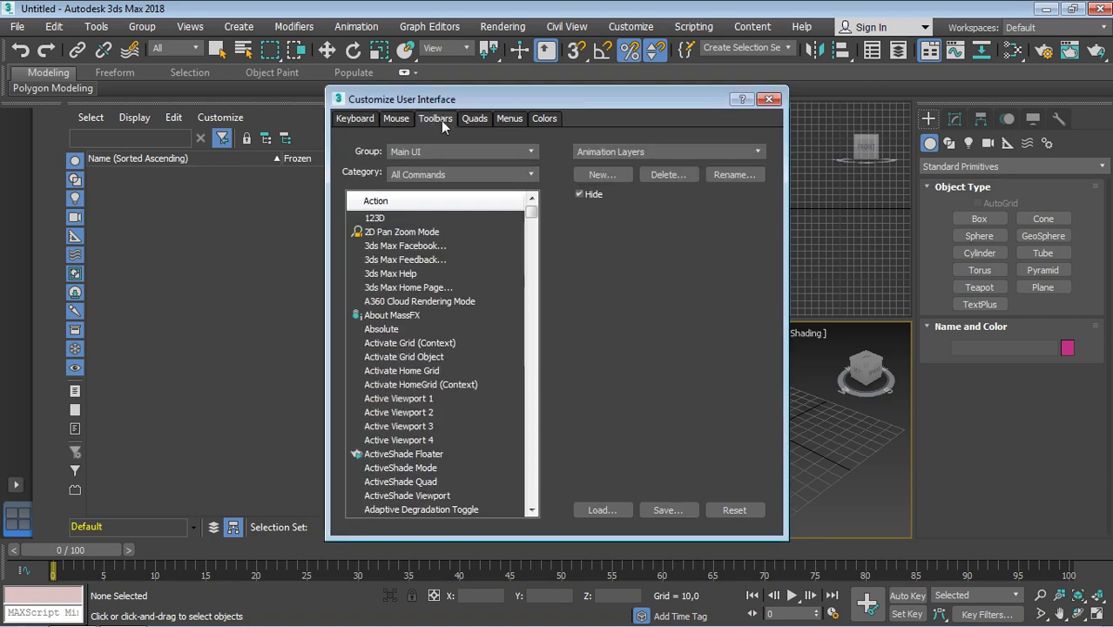
pyautogui.click(476, 120)
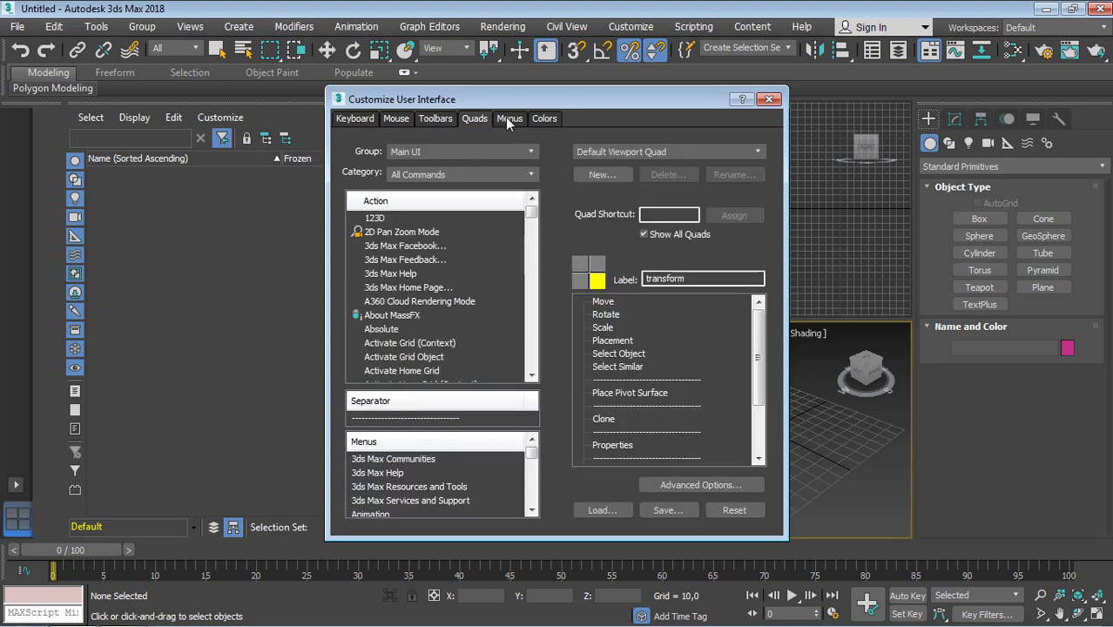
pyautogui.click(508, 119)
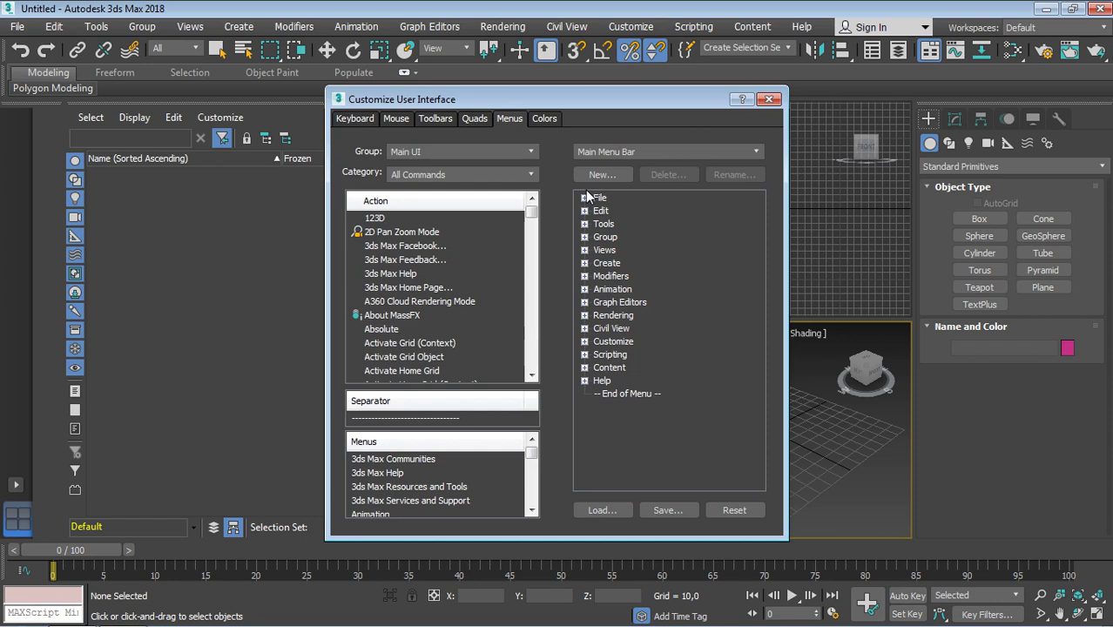
# Set the normal color of the Background Even interface element to blue with RGB 81, 141, 250
pyautogui.click(554, 118)
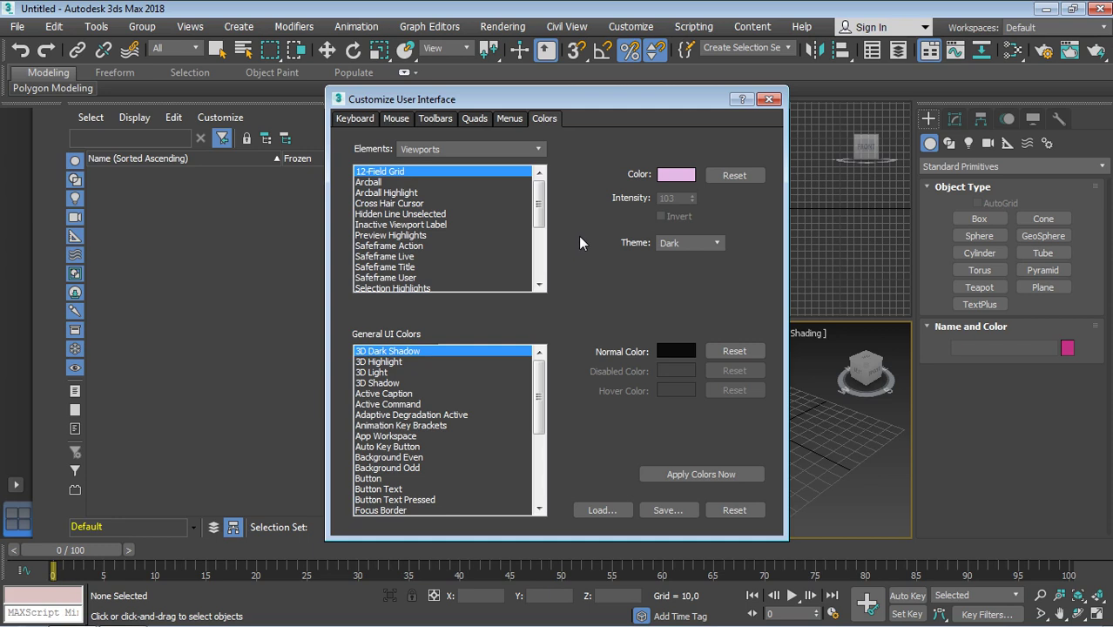
pyautogui.click(501, 154)
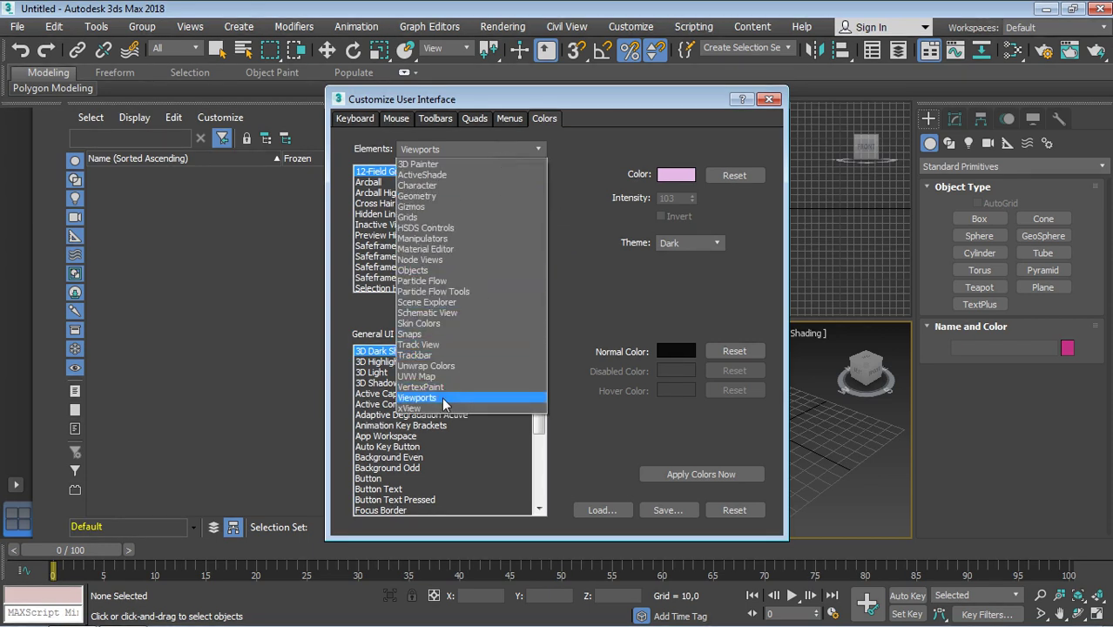
pyautogui.click(443, 398)
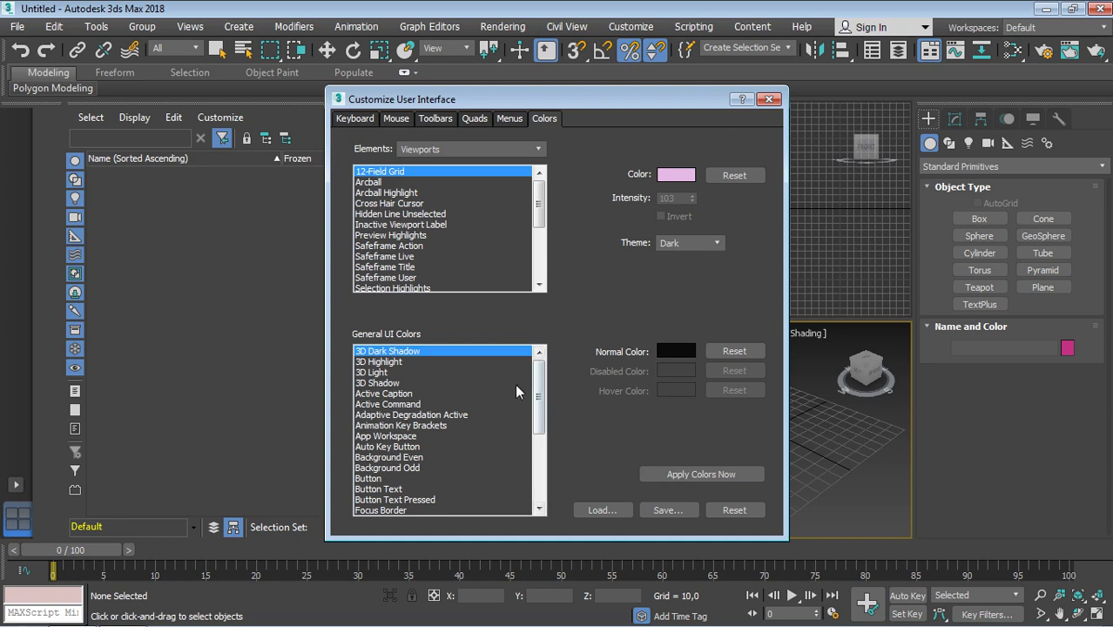
pyautogui.click(426, 458)
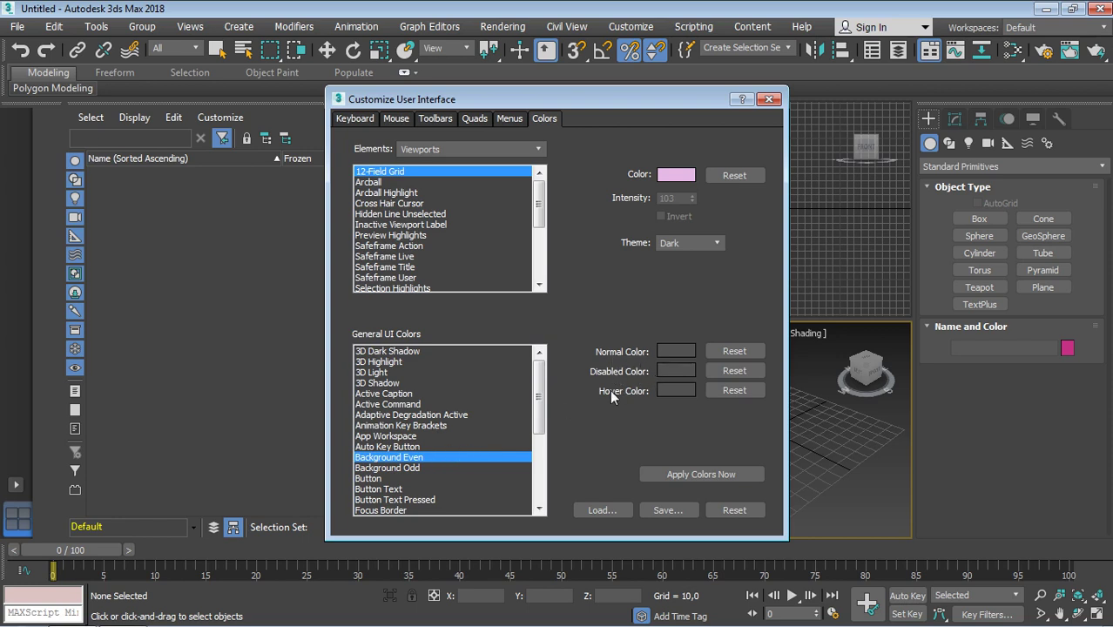
pyautogui.click(674, 351)
pyautogui.moveTo(442, 138); pyautogui.dragTo(408, 111)
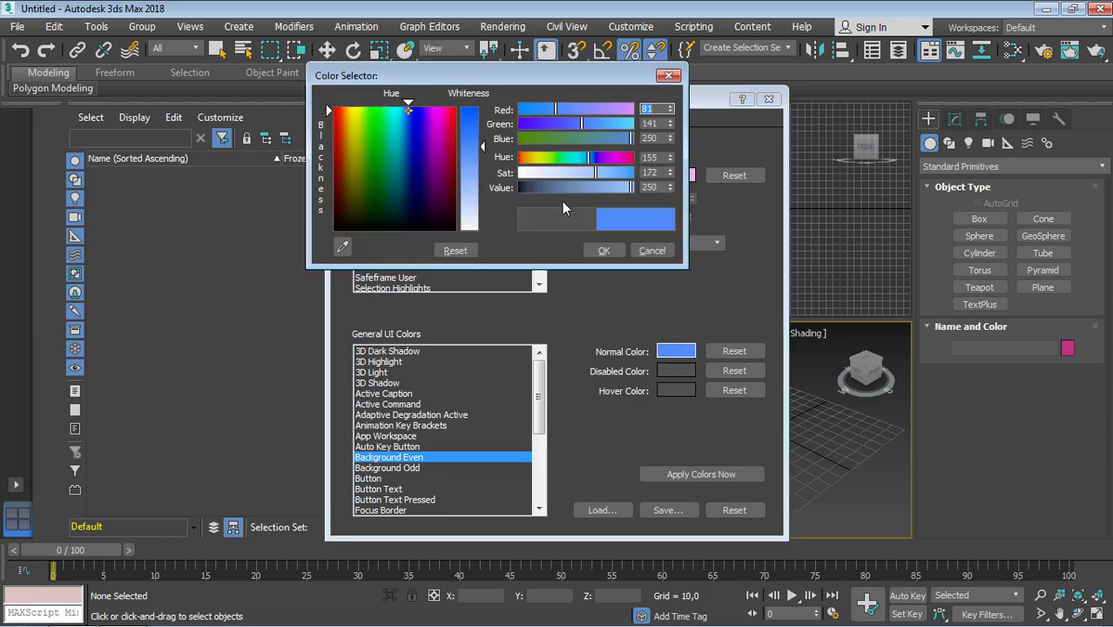
pyautogui.click(601, 250)
# Copy the Background Even normal color to its disabled and hover colors and apply the colors to the interface
pyautogui.moveTo(675, 353); pyautogui.dragTo(675, 390)
pyautogui.click(561, 322)
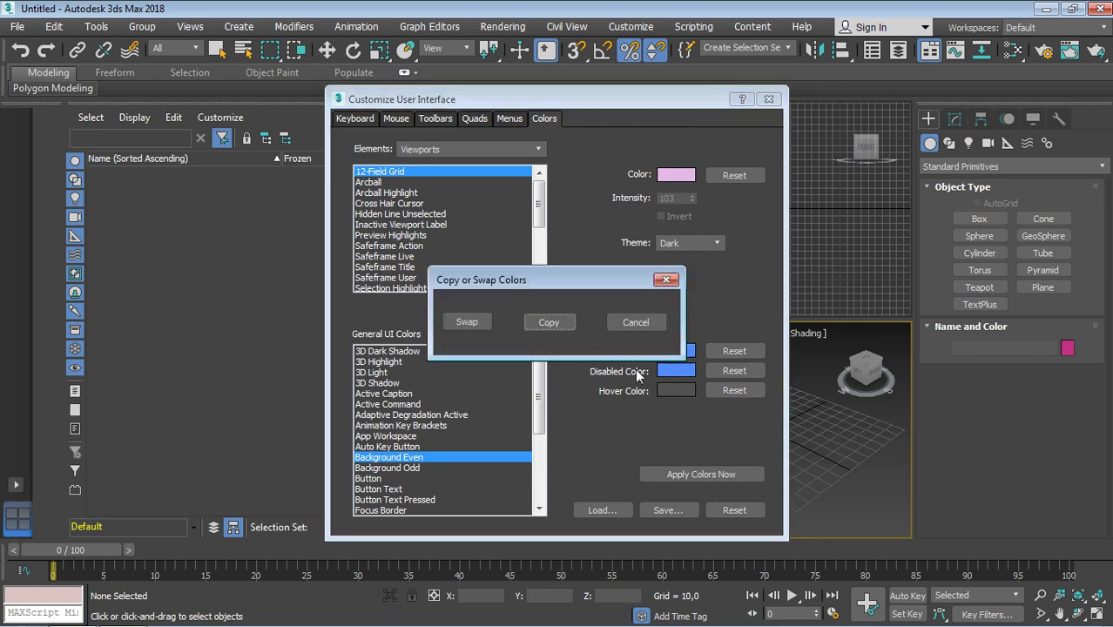
pyautogui.click(564, 324)
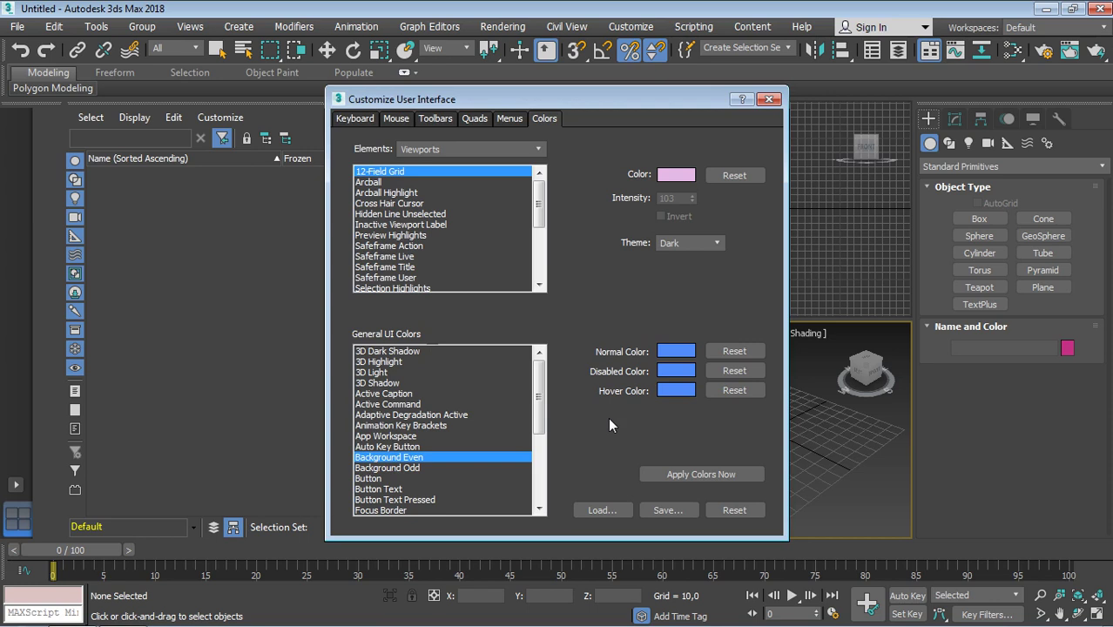
pyautogui.click(688, 475)
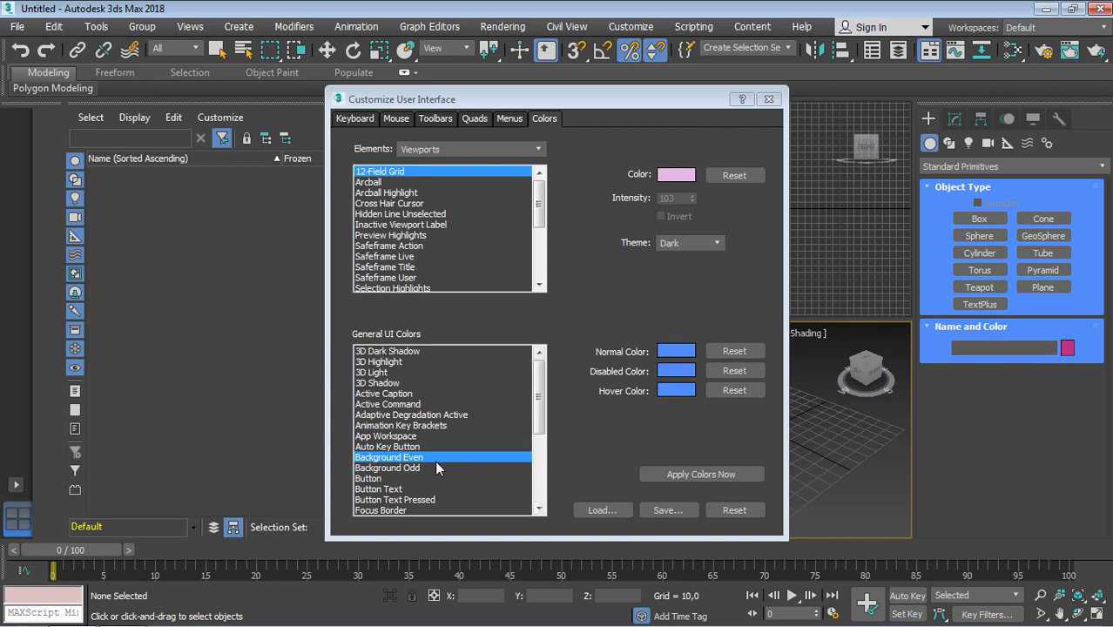
# Set the normal color of the Background Odd interface element to cyan with RGB 68, 220, 248
pyautogui.click(415, 469)
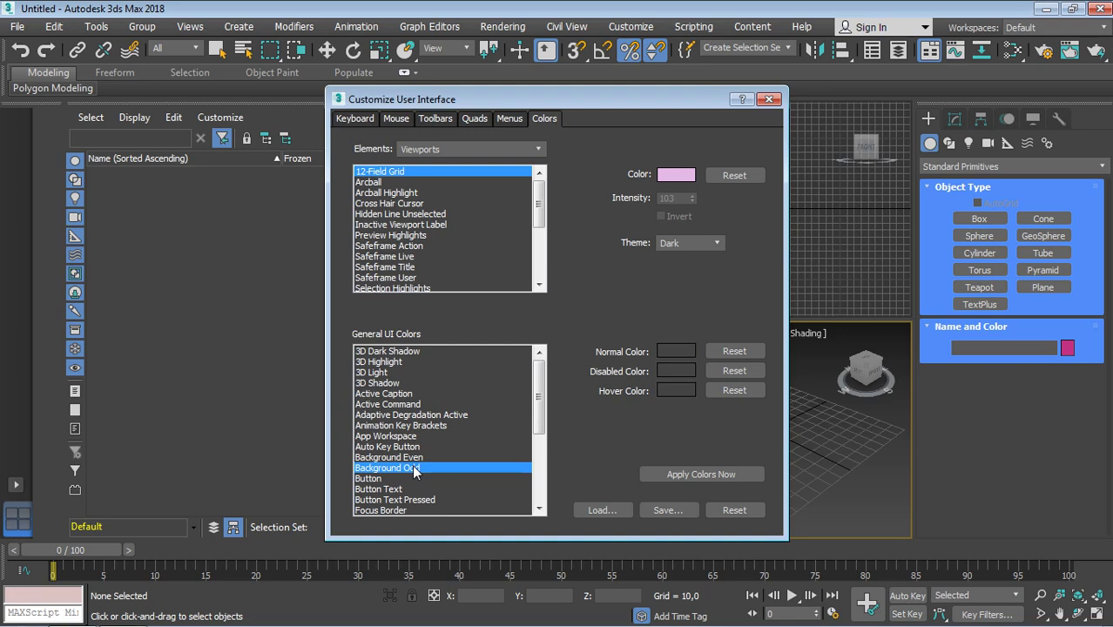
pyautogui.click(675, 353)
pyautogui.moveTo(434, 142); pyautogui.dragTo(398, 112)
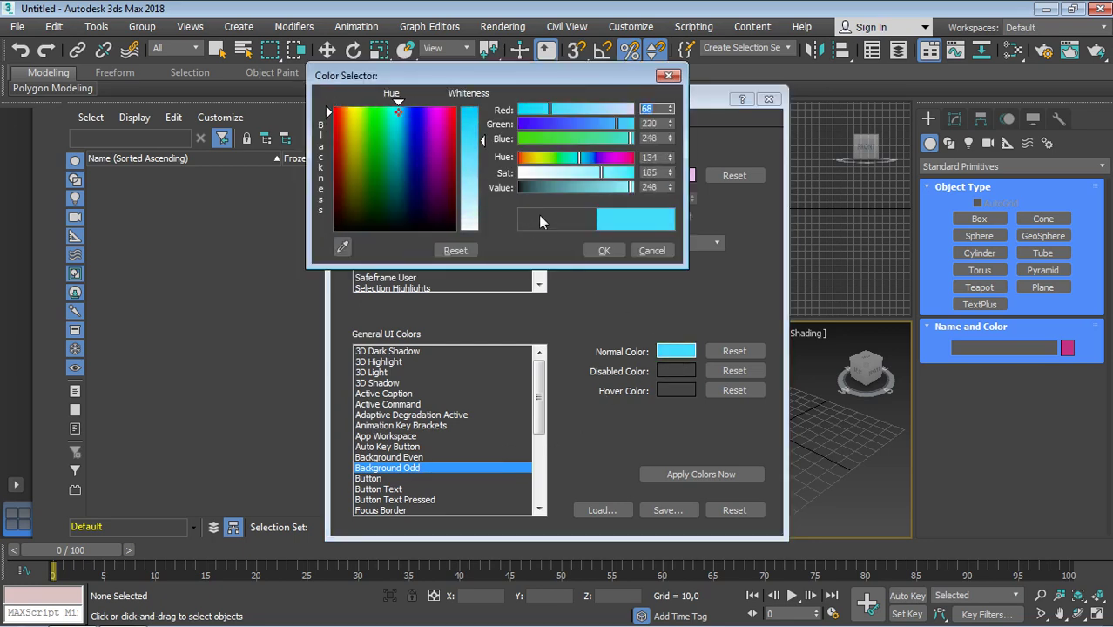
pyautogui.click(604, 251)
# Copy the Background Odd normal color to its disabled and hover colors and apply the colors to the interface
pyautogui.moveTo(674, 350); pyautogui.dragTo(669, 387)
pyautogui.click(549, 322)
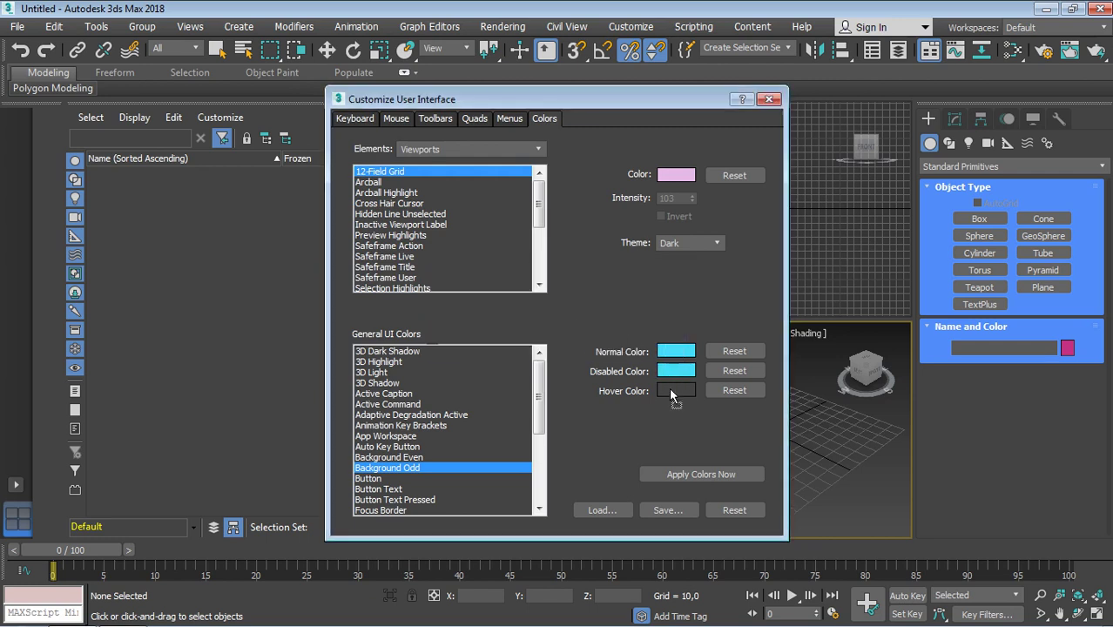
pyautogui.click(551, 322)
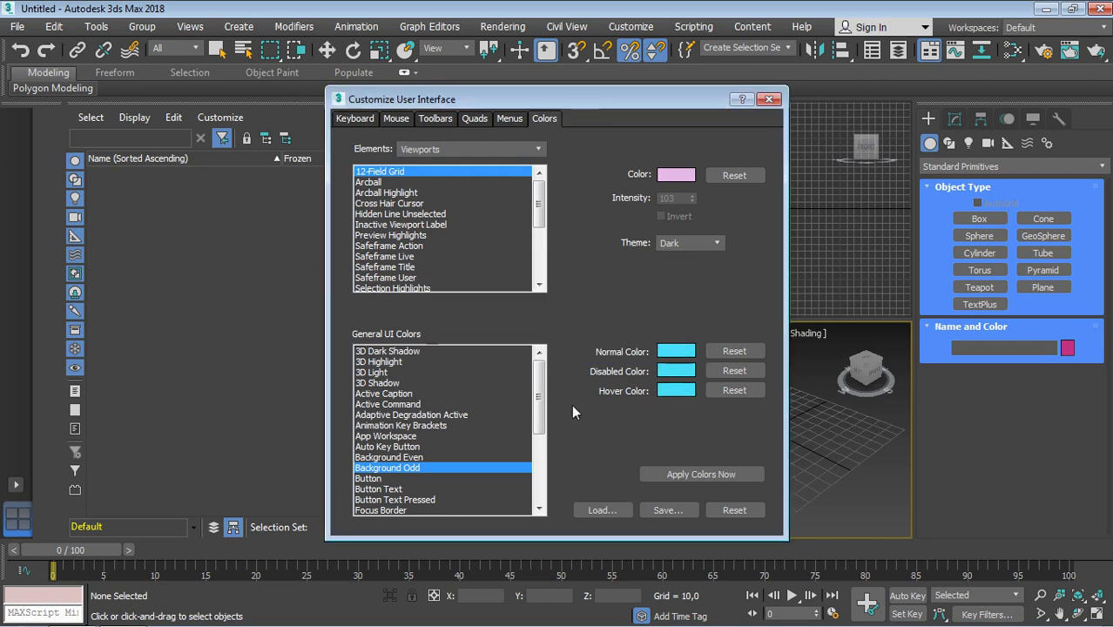
pyautogui.click(677, 474)
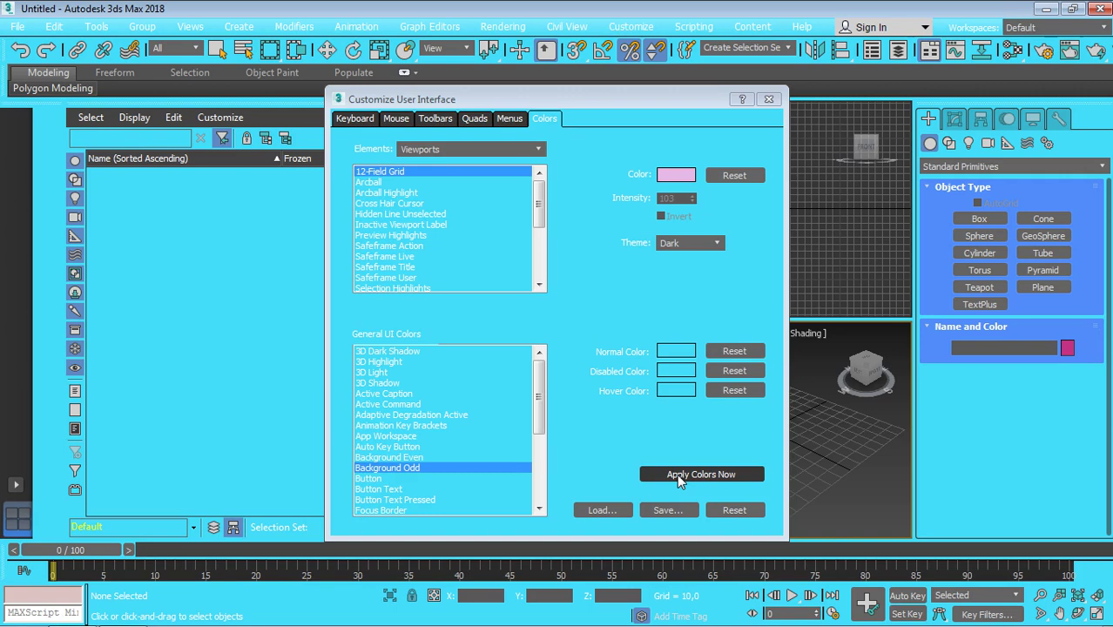
# Reset all customized interface colors to their defaults and close the Customize User Interface dialog
pyautogui.click(733, 511)
pyautogui.click(627, 393)
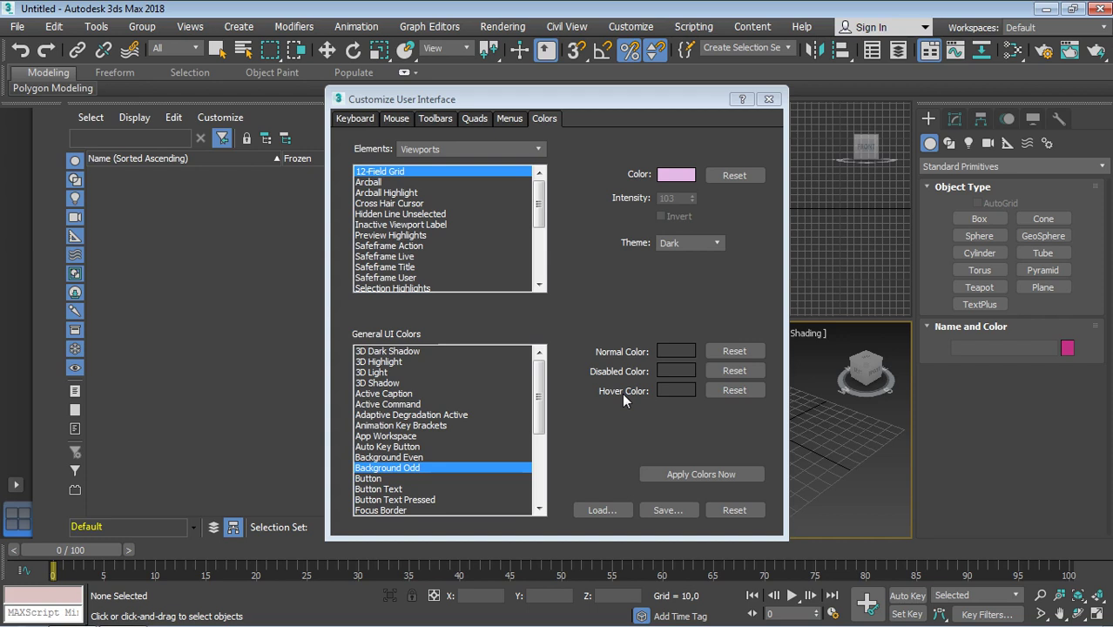
pyautogui.click(766, 101)
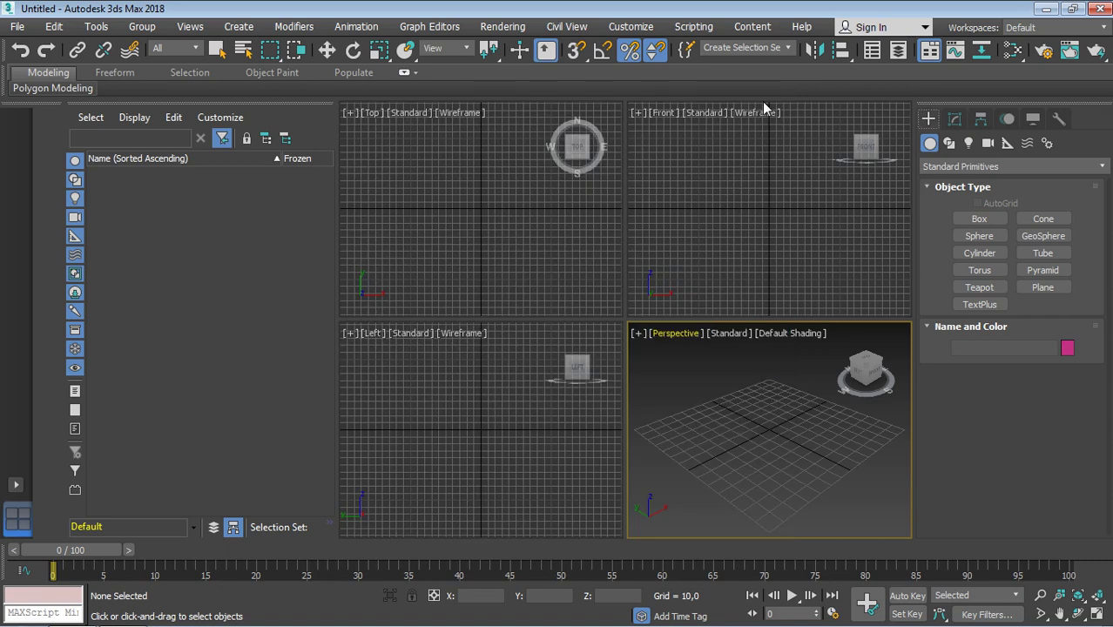
# Show the MassFX Toolbar in the workspace
pyautogui.rightClick(825, 33)
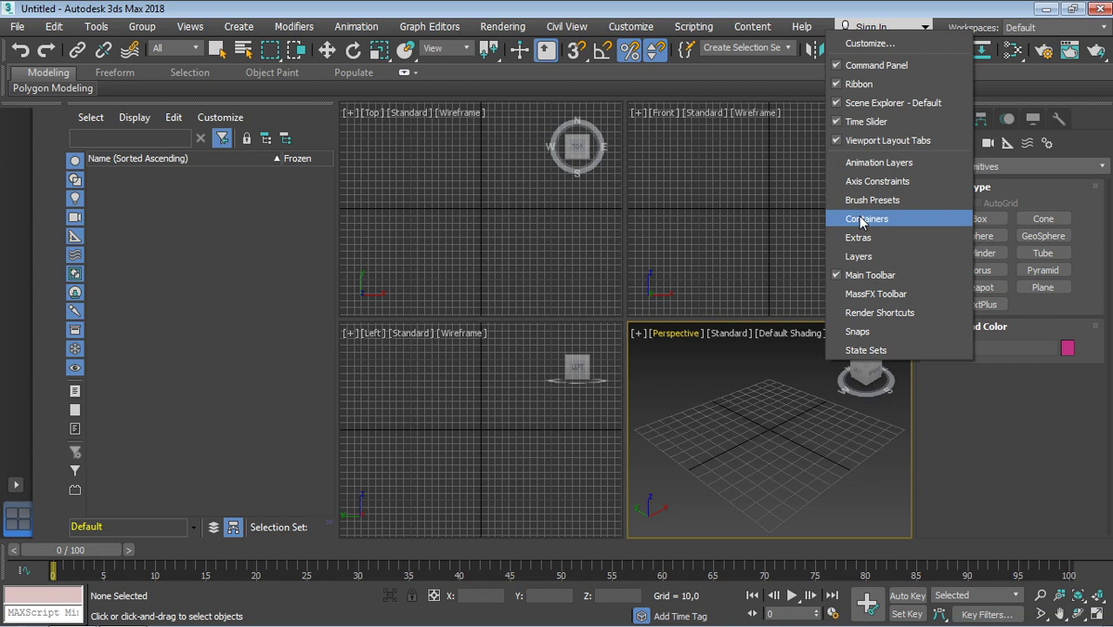
pyautogui.click(885, 296)
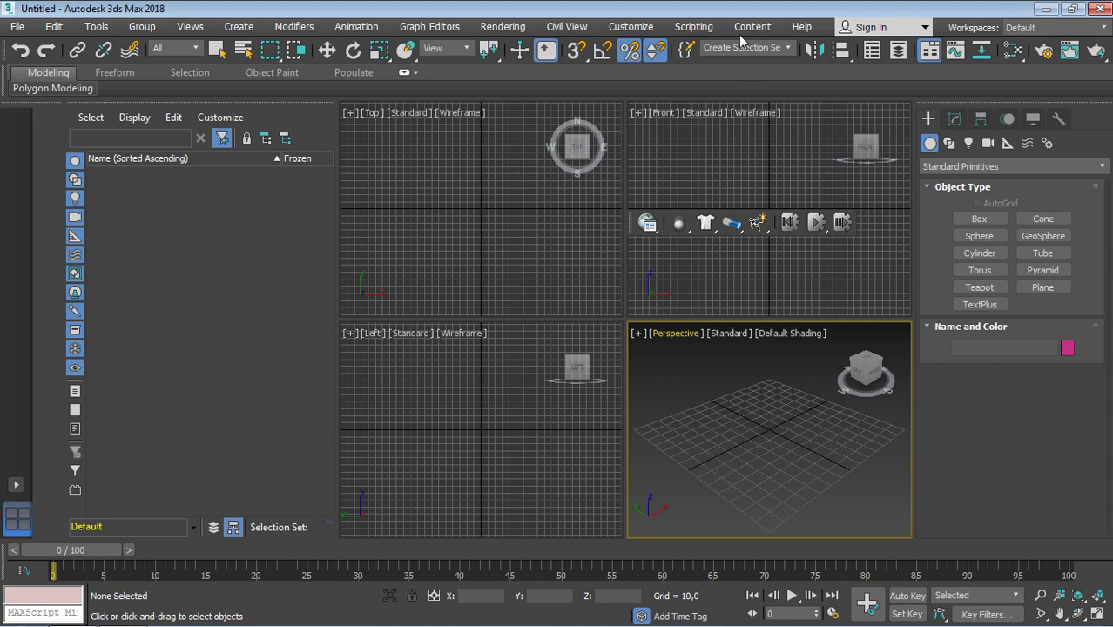
# Show the Extras toolbar and hide the MassFX Toolbar in the workspace
pyautogui.rightClick(825, 27)
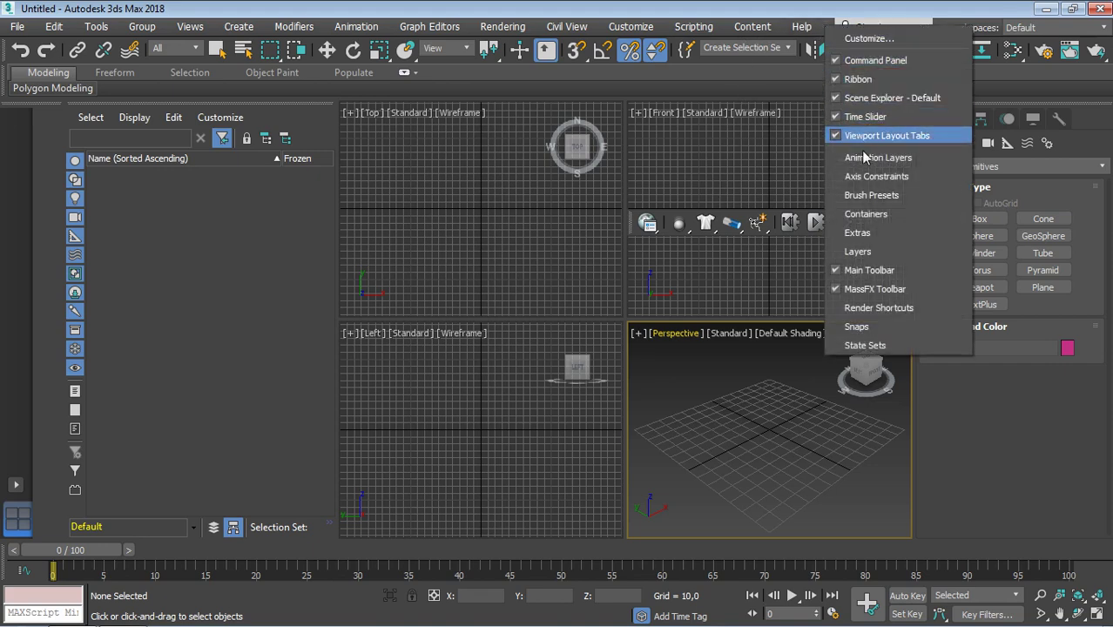
pyautogui.click(869, 233)
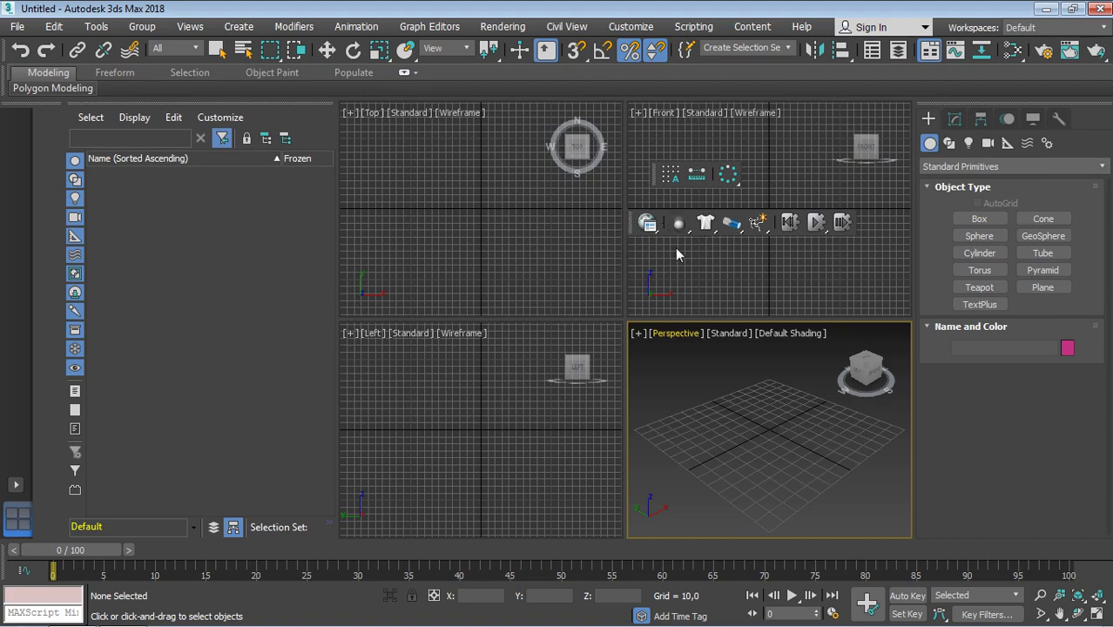
pyautogui.rightClick(824, 27)
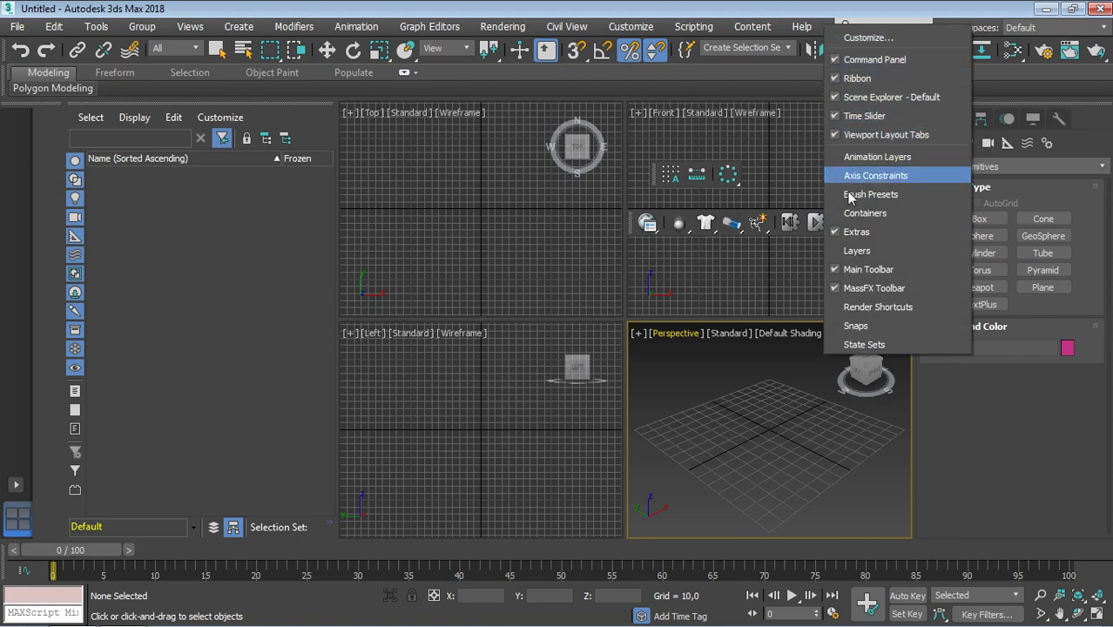
pyautogui.click(867, 295)
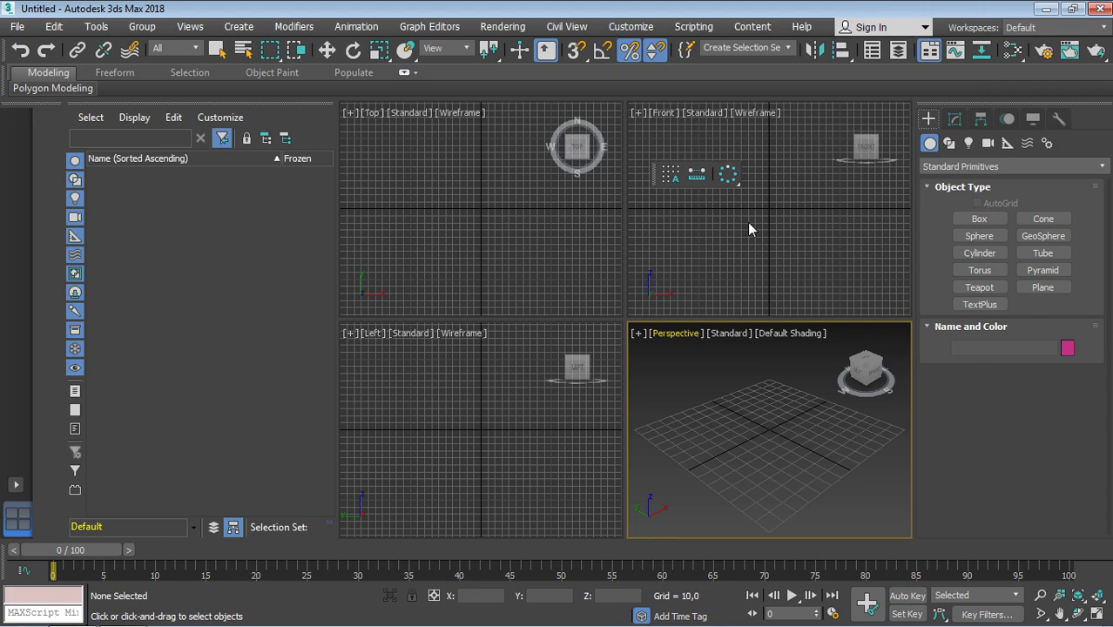
# Hide the Command Panel through the Show UI options and show it again
pyautogui.click(642, 26)
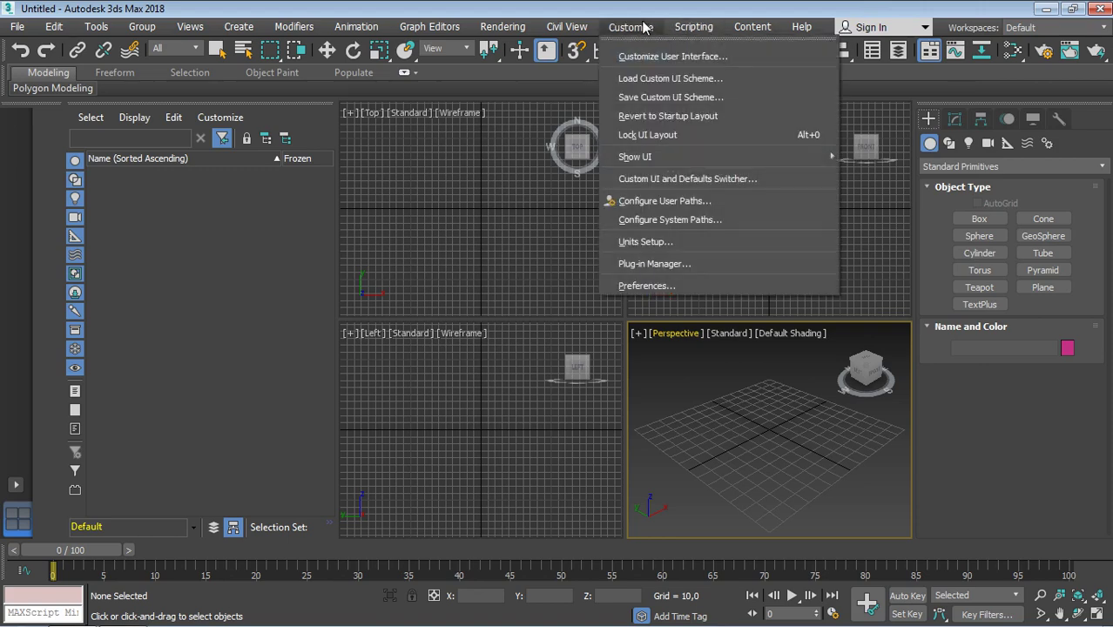
pyautogui.moveTo(719, 156)
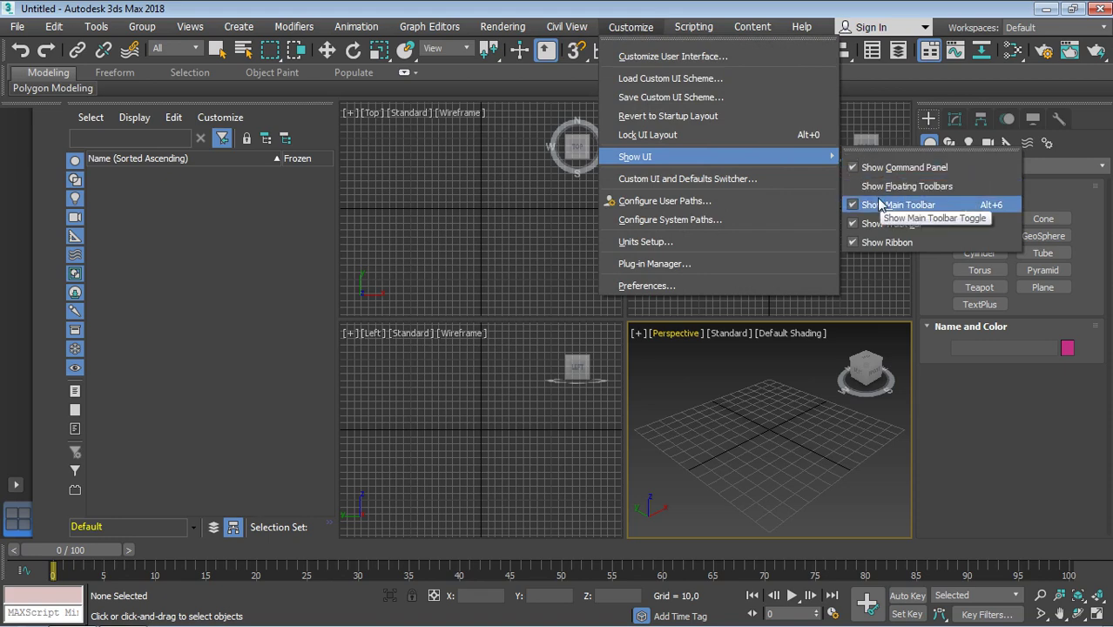
pyautogui.click(895, 168)
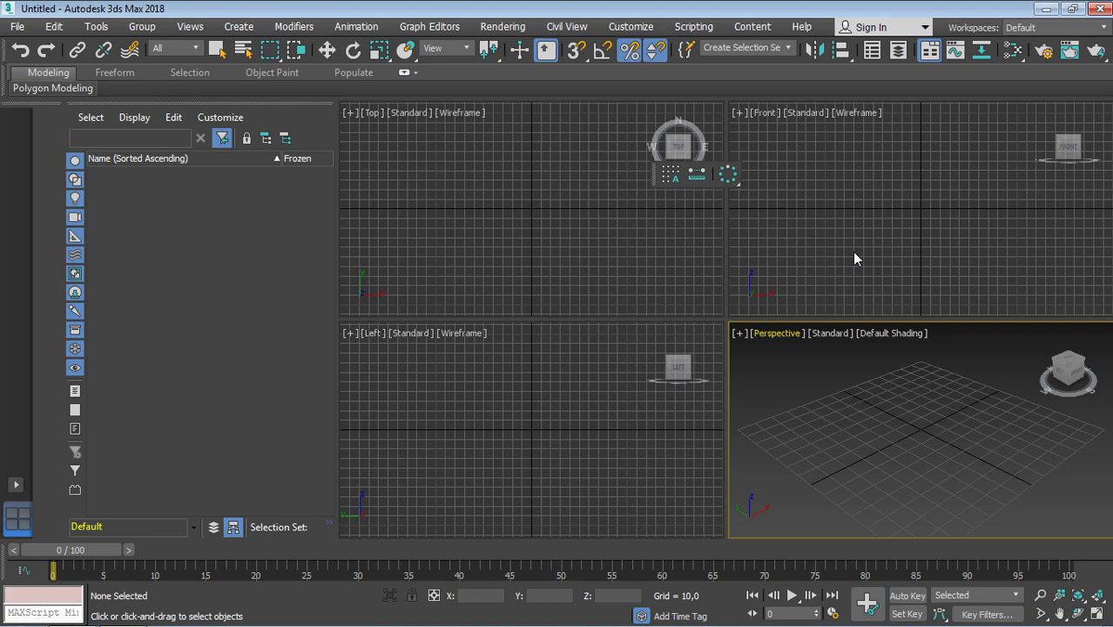
pyautogui.click(649, 26)
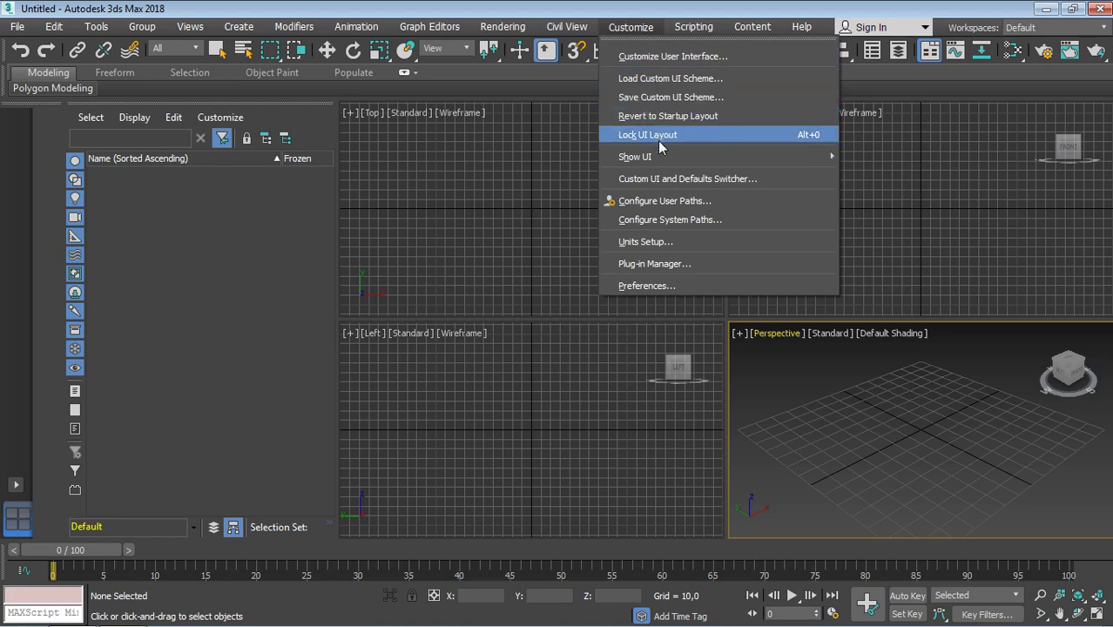
pyautogui.moveTo(662, 159)
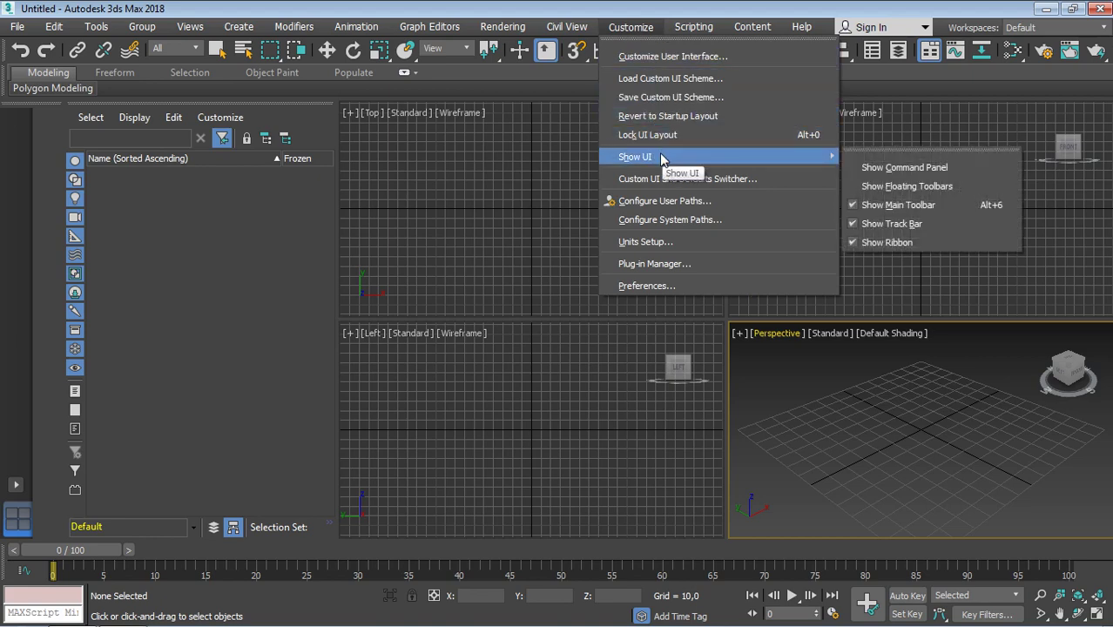
pyautogui.click(892, 168)
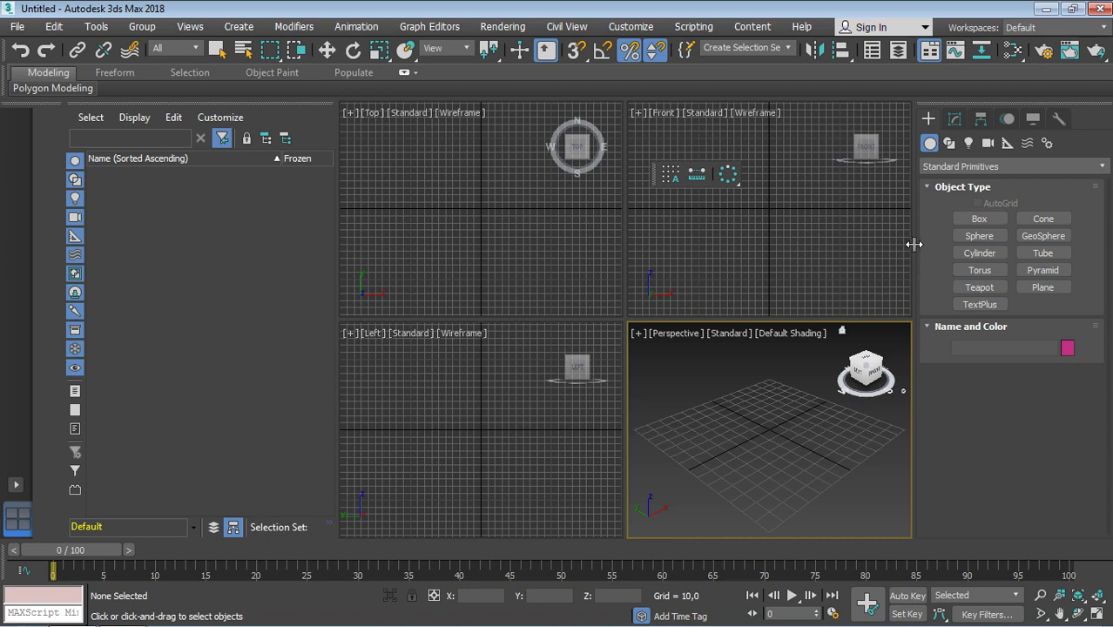
# Make the docked Command Panel narrower and widen the Scene Explorer
pyautogui.moveTo(913, 244); pyautogui.dragTo(962, 274)
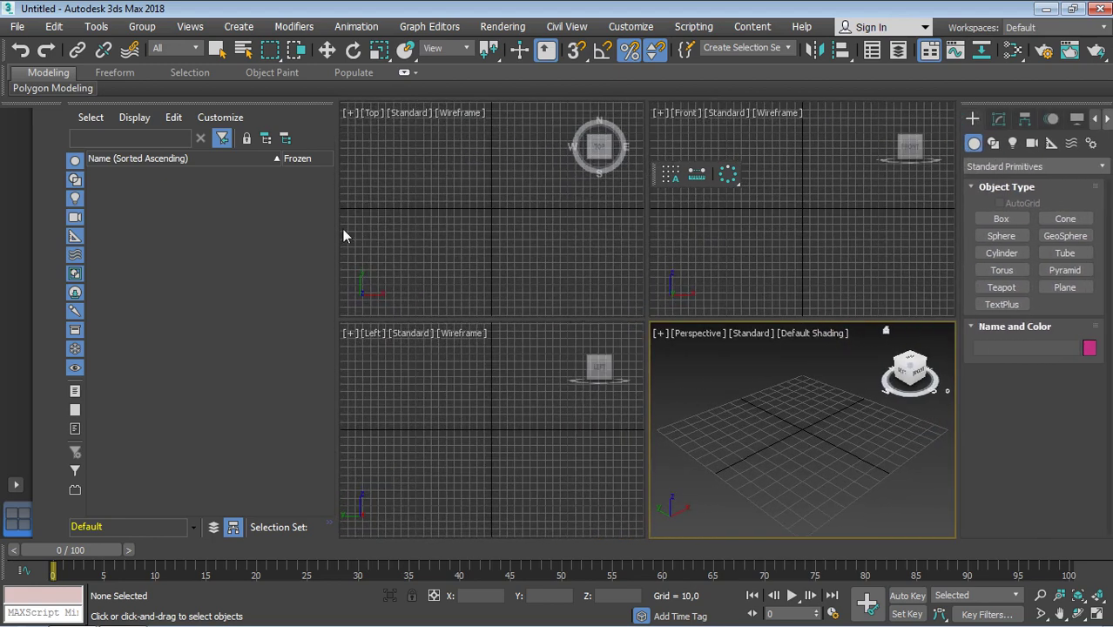
pyautogui.moveTo(328, 226); pyautogui.dragTo(361, 255)
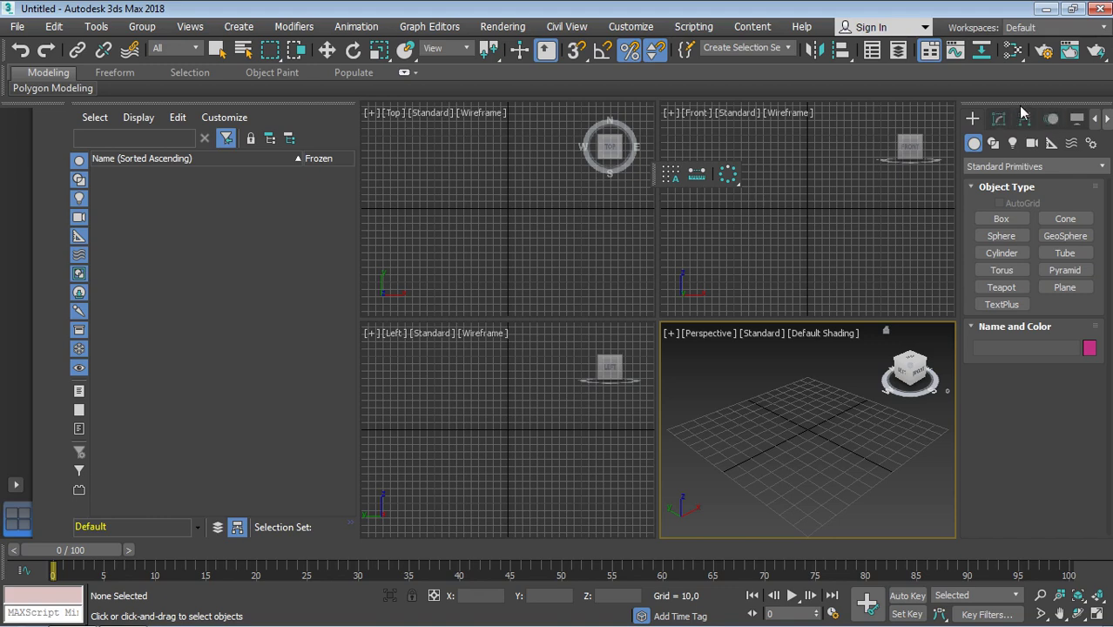
# Dock the Command Panel as a tab together with the Scene Explorer, and return it to the right-hand dock
pyautogui.moveTo(1022, 112); pyautogui.dragTo(292, 184)
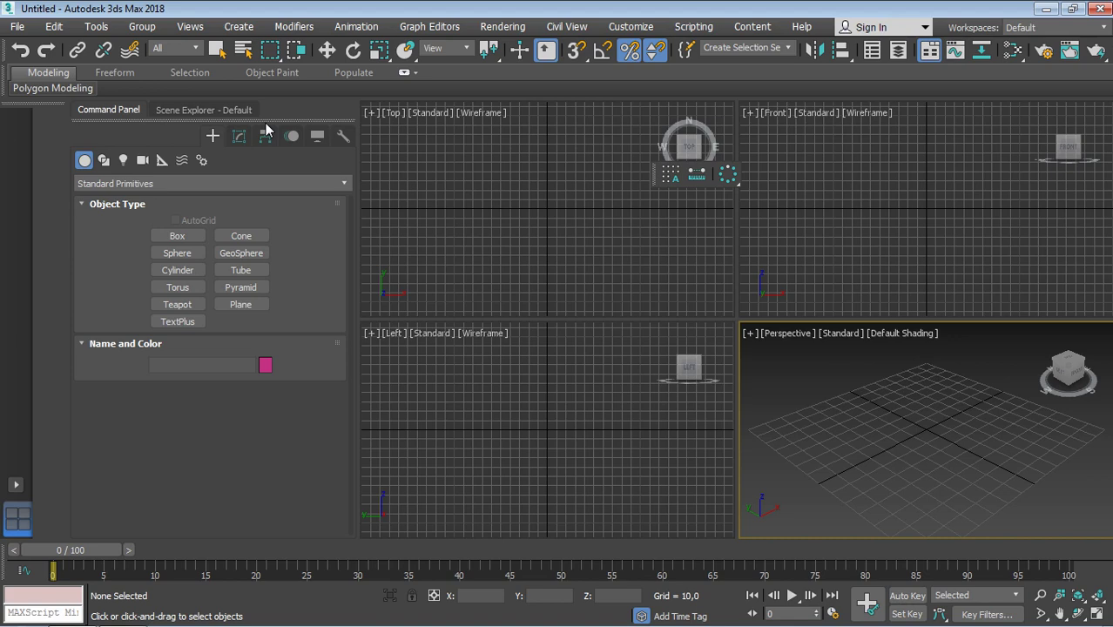
pyautogui.moveTo(270, 122); pyautogui.dragTo(1104, 149)
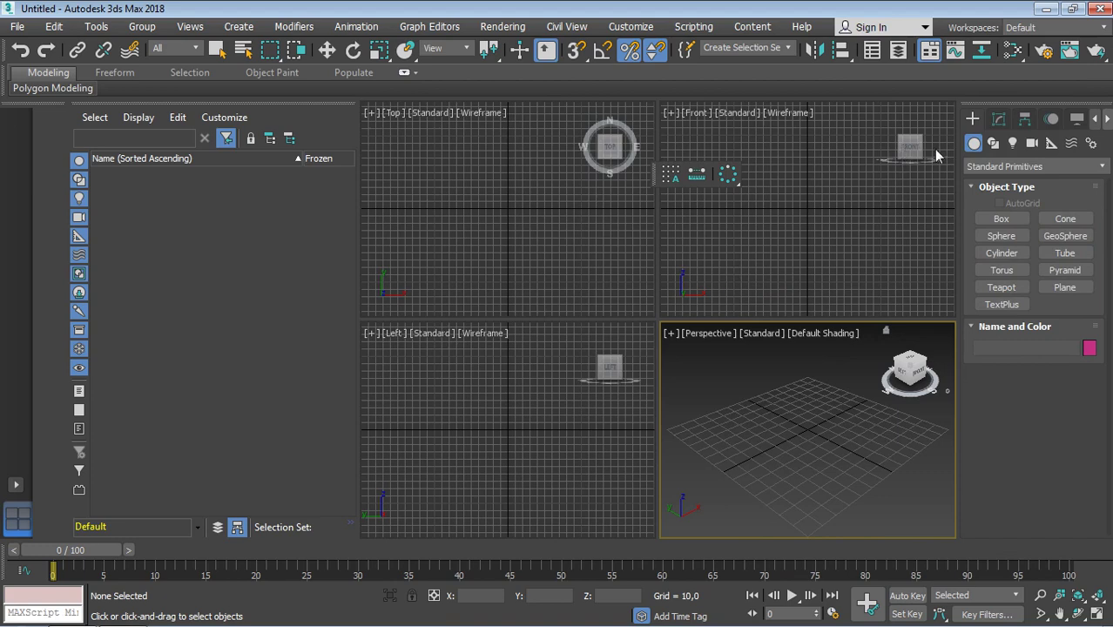
# Float the Command Panel, move it over the viewports, and dock it again with the Right option
pyautogui.rightClick(1002, 110)
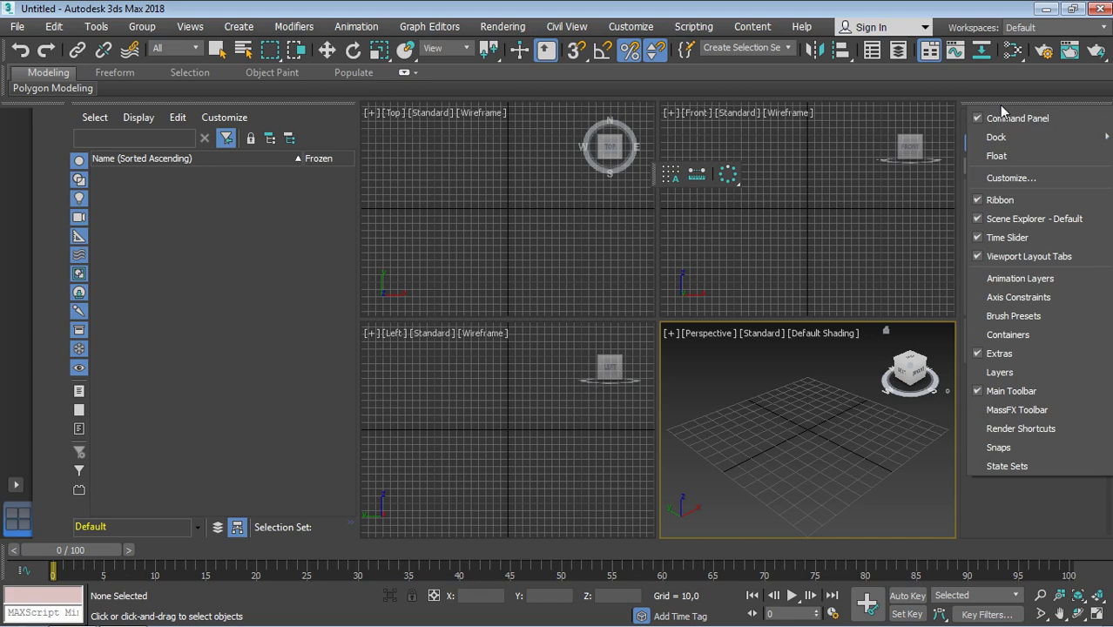
pyautogui.click(1011, 156)
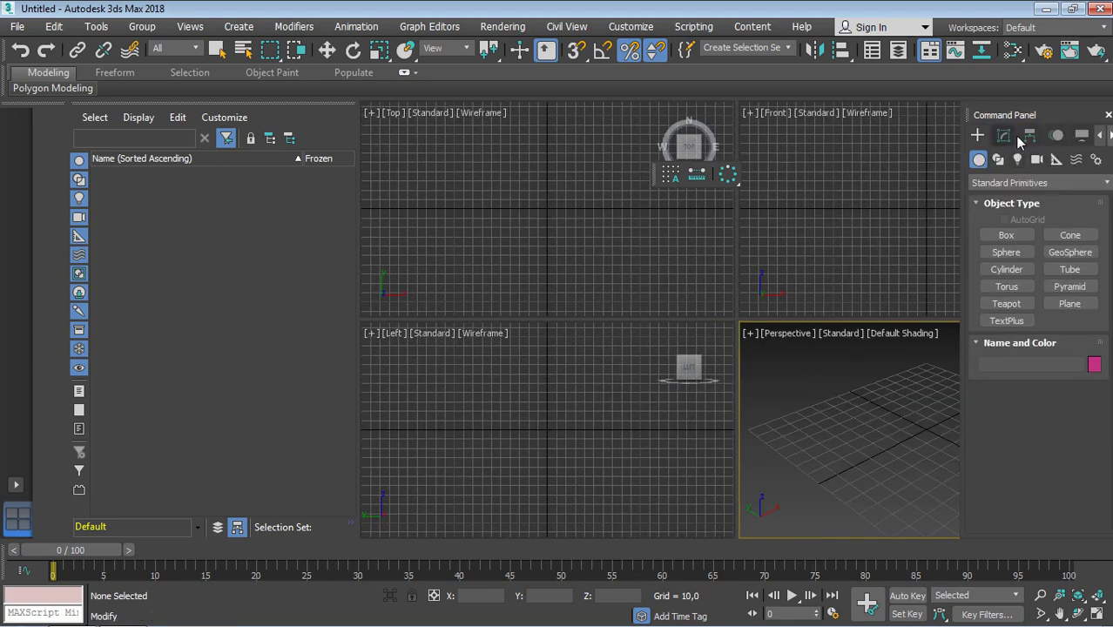
pyautogui.moveTo(1001, 116); pyautogui.dragTo(798, 180)
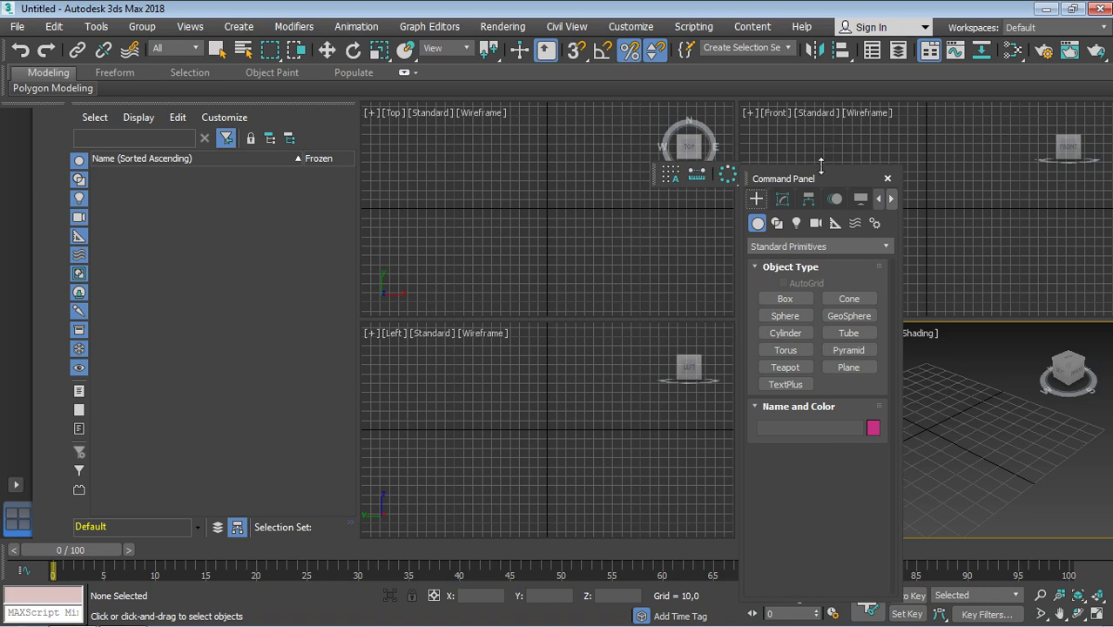
pyautogui.rightClick(818, 174)
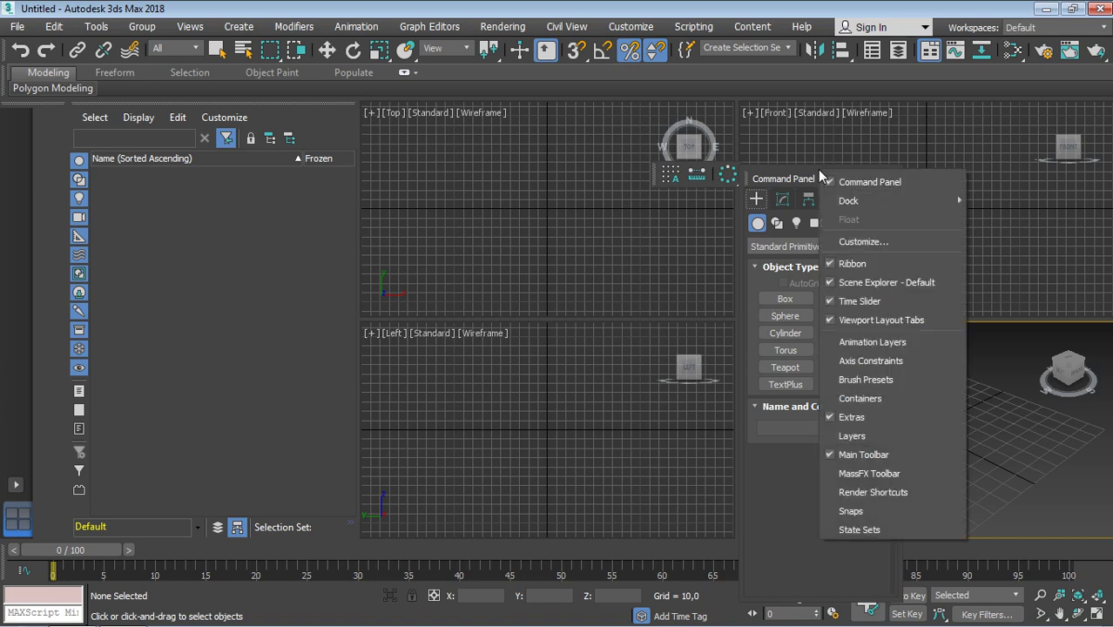
pyautogui.moveTo(936, 201)
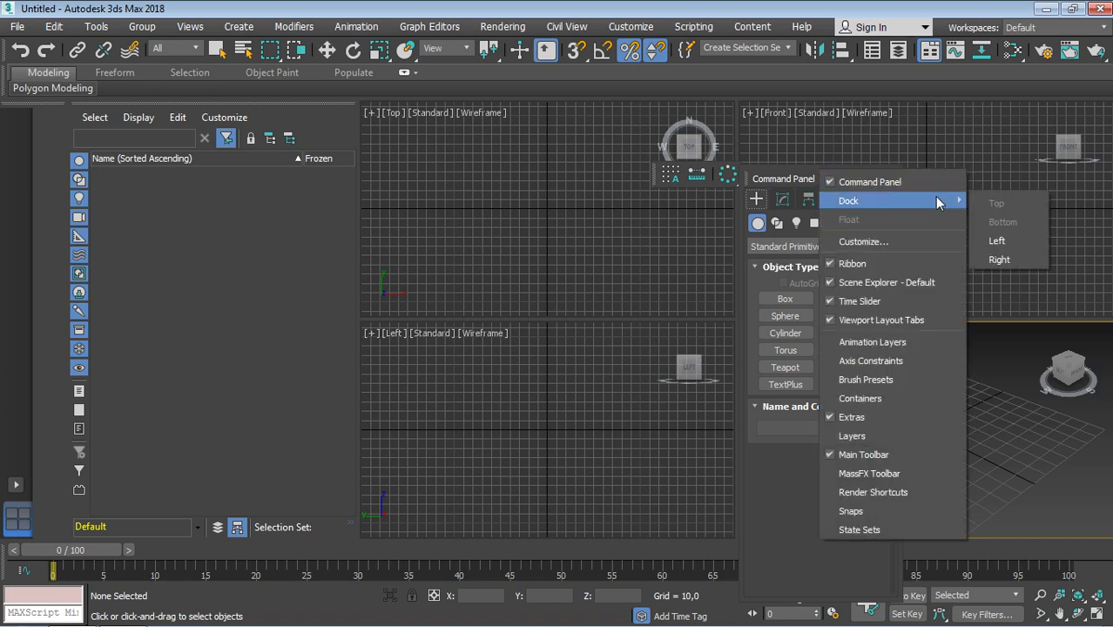
pyautogui.click(1001, 260)
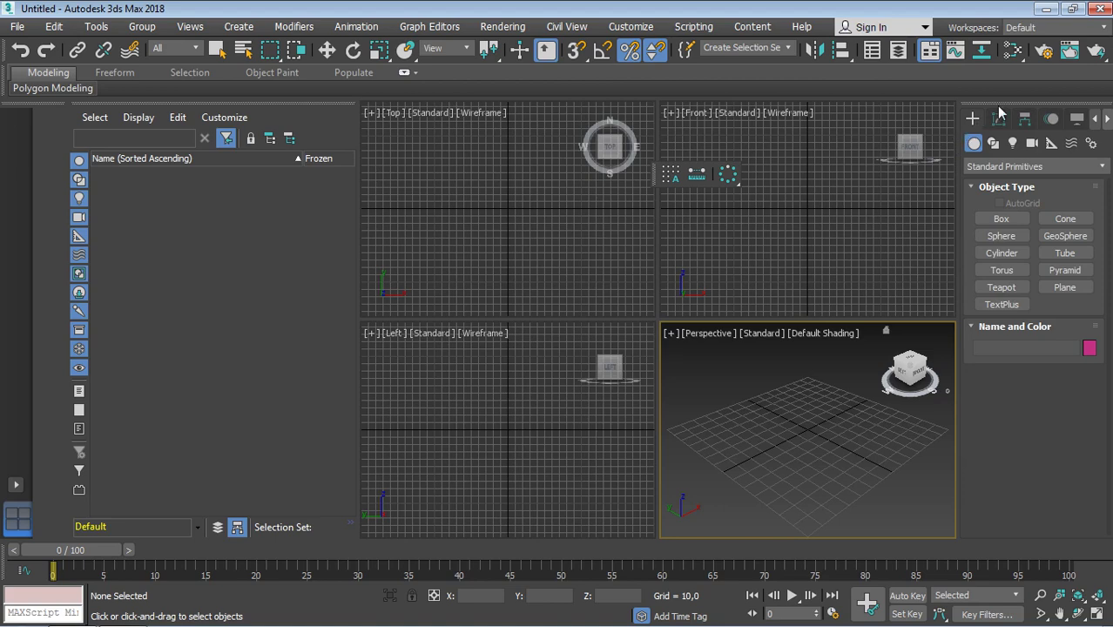
# Dock the Command Panel between the Scene Explorer and the viewports, and save the layout as a new workspace named Modeling Workspace
pyautogui.moveTo(986, 106); pyautogui.dragTo(342, 158)
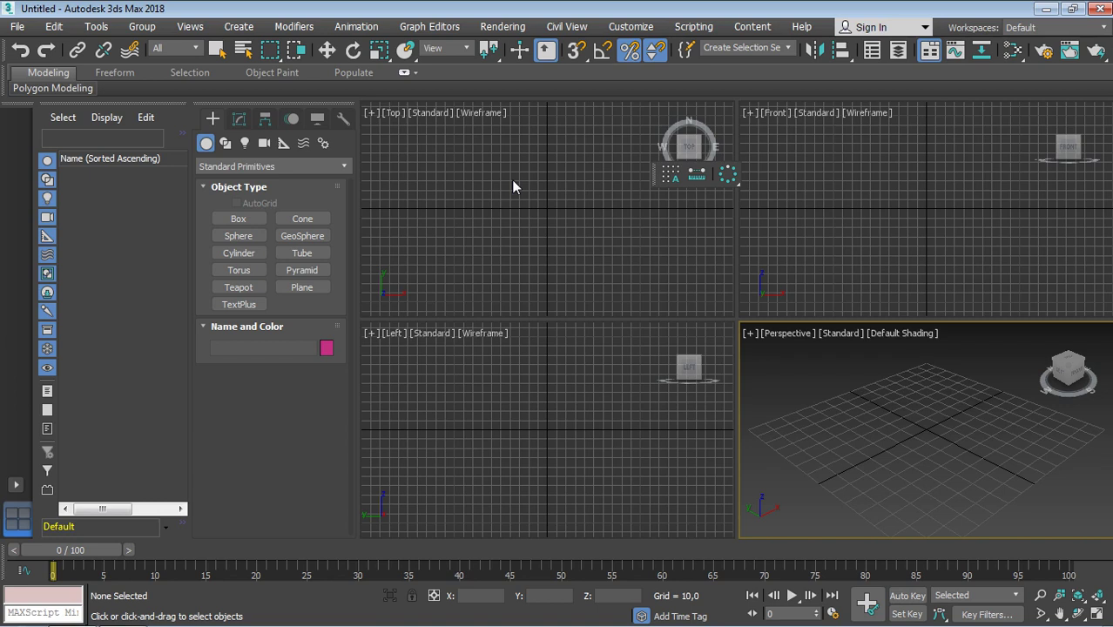
pyautogui.click(1035, 33)
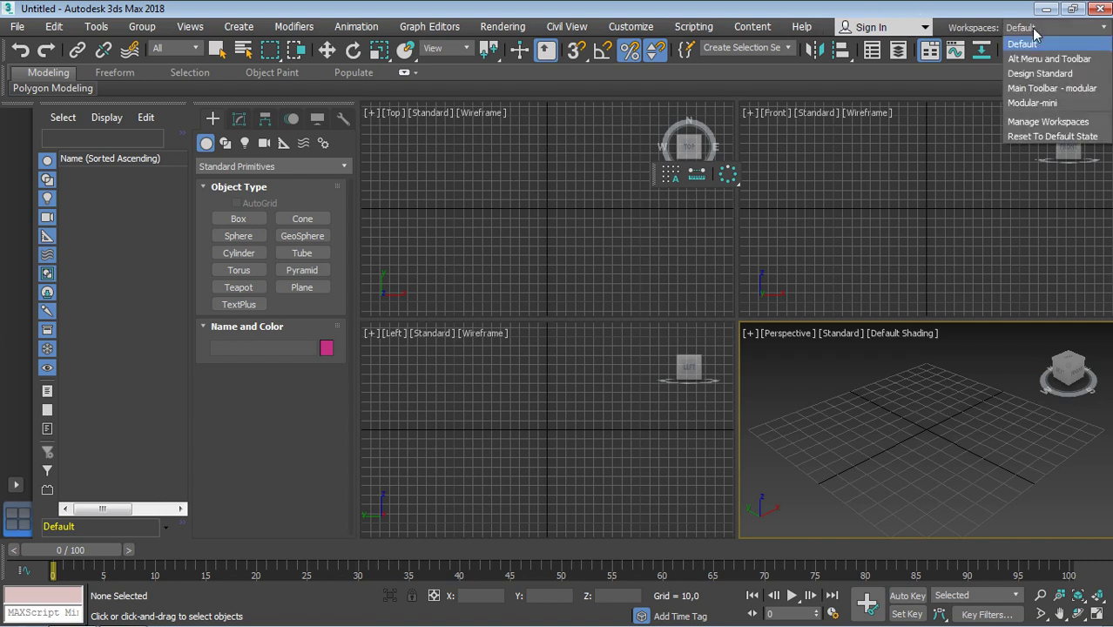
pyautogui.click(1050, 122)
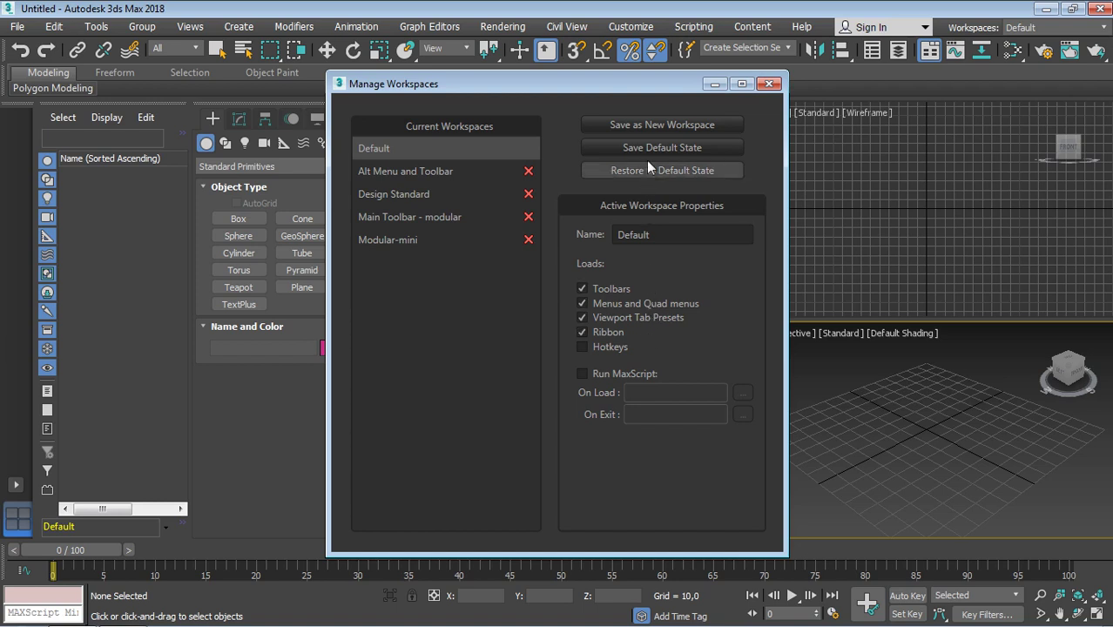
pyautogui.click(663, 135)
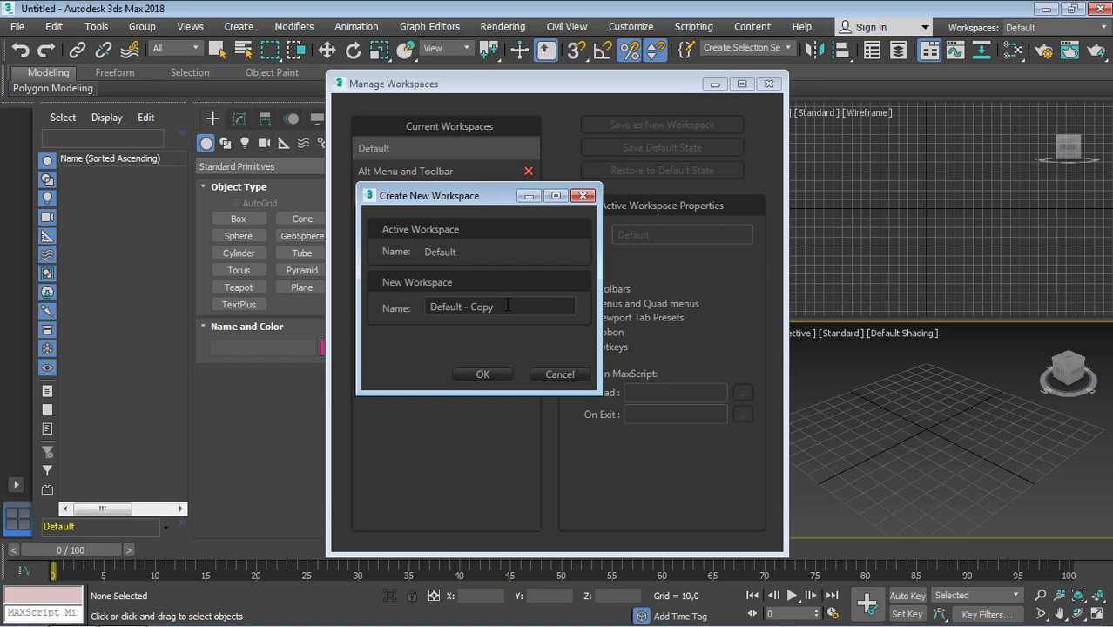
pyautogui.moveTo(509, 305); pyautogui.dragTo(407, 314)
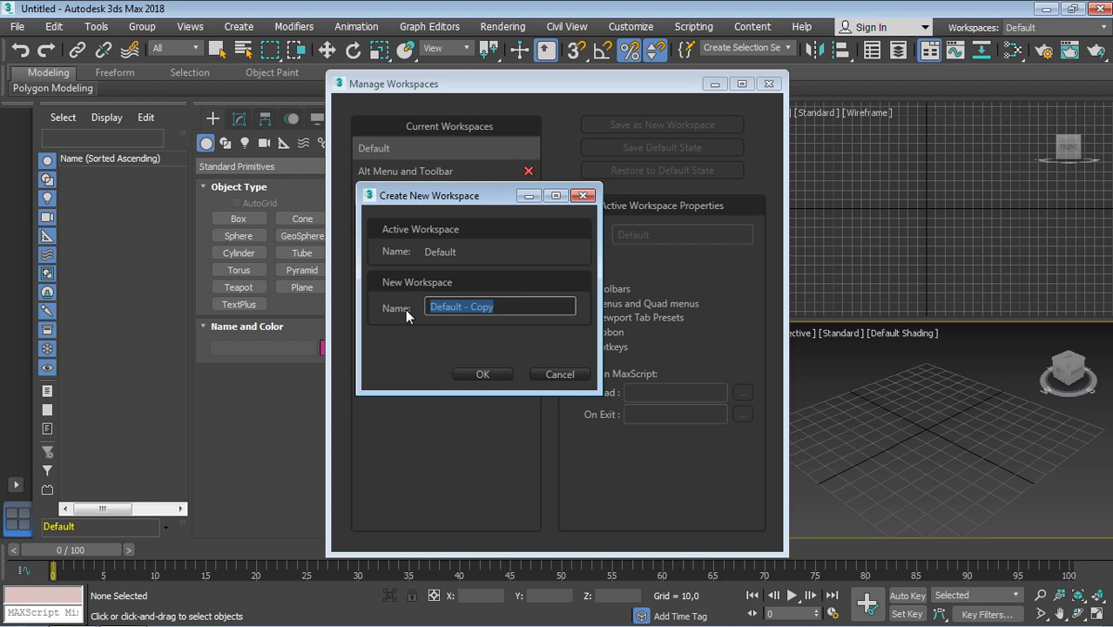
pyautogui.write('Modeling')
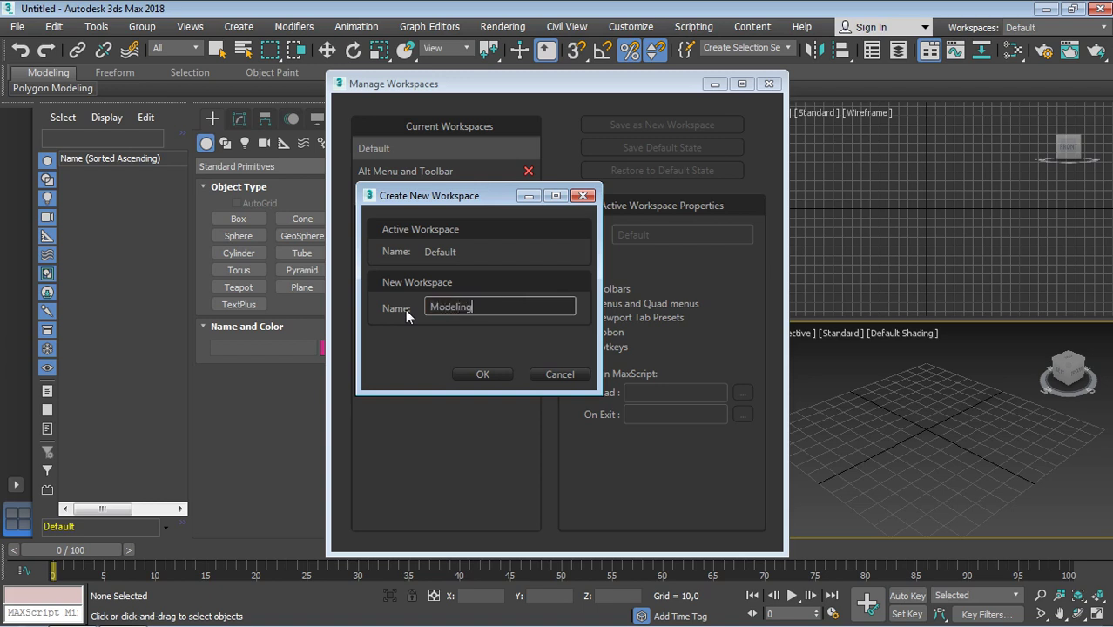
pyautogui.write(' Workspace')
pyautogui.click(489, 373)
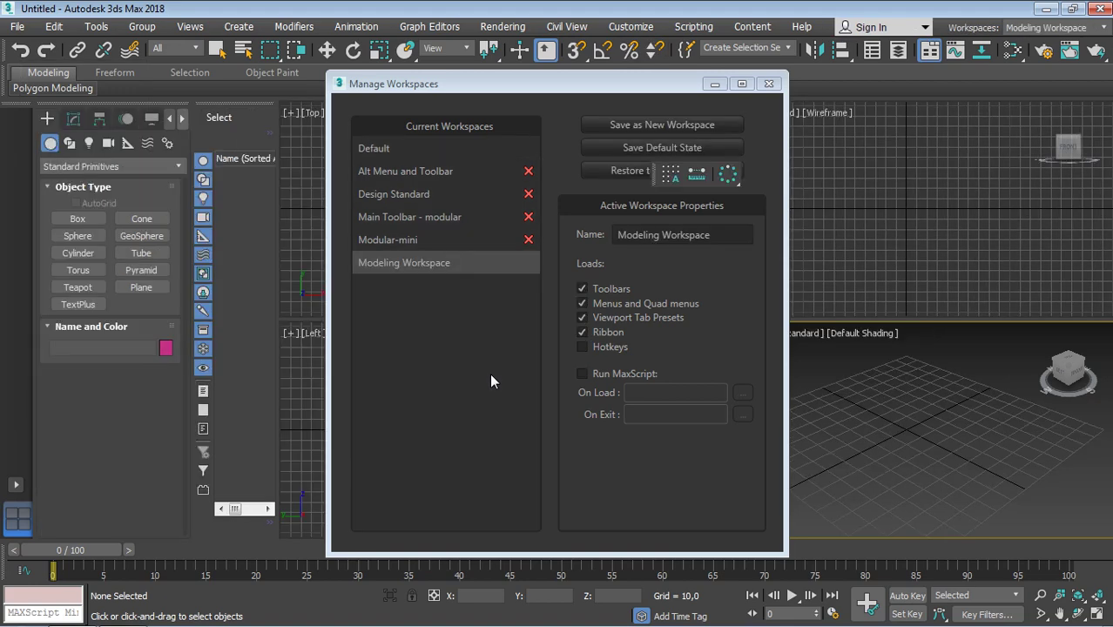
# Switch to the Default workspace in Manage Workspaces and restore it to its default state
pyautogui.click(433, 148)
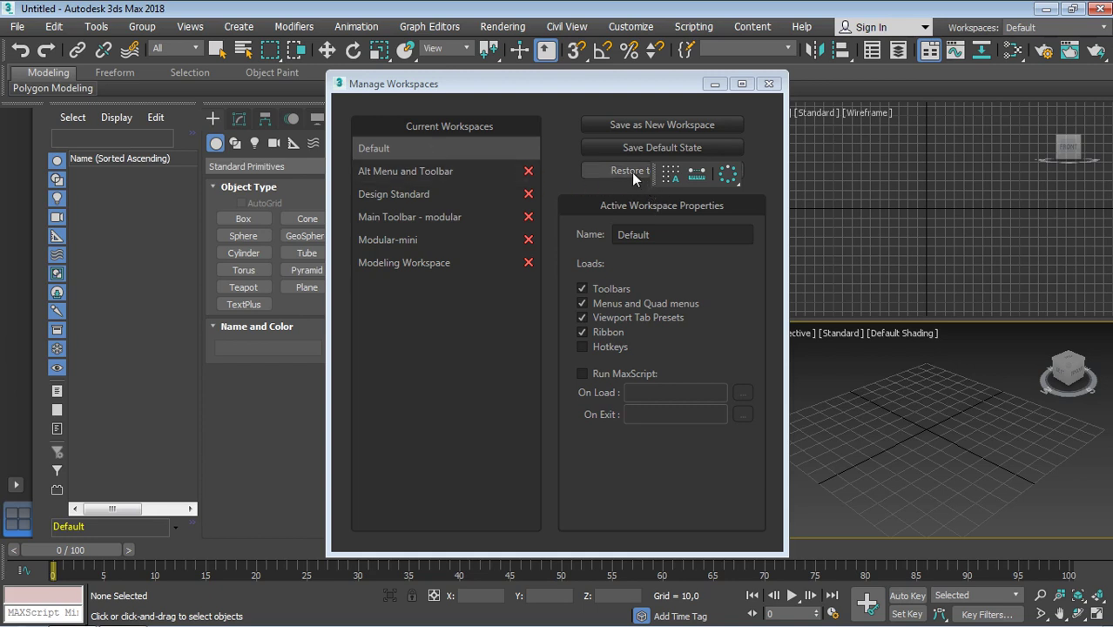
pyautogui.moveTo(656, 172); pyautogui.dragTo(931, 187)
pyautogui.moveTo(671, 90); pyautogui.dragTo(643, 94)
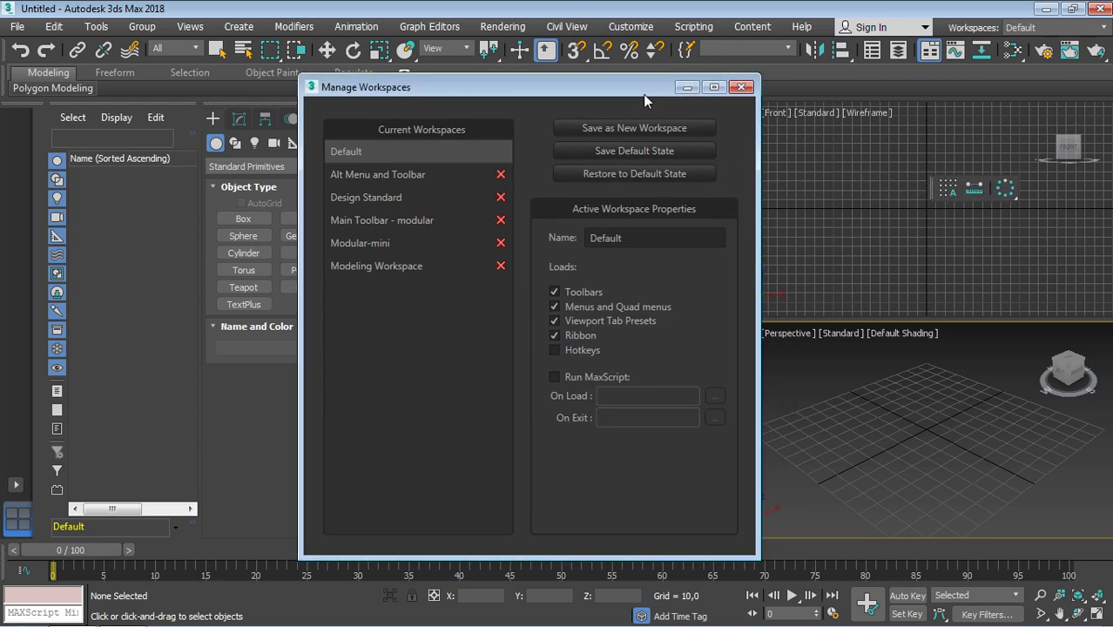
pyautogui.click(645, 174)
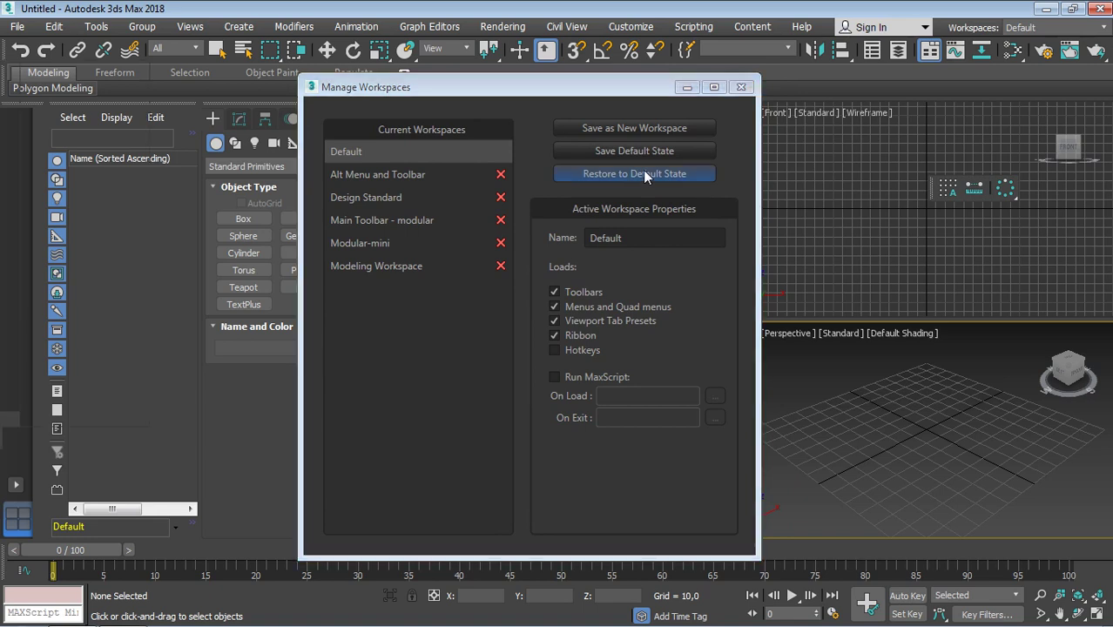